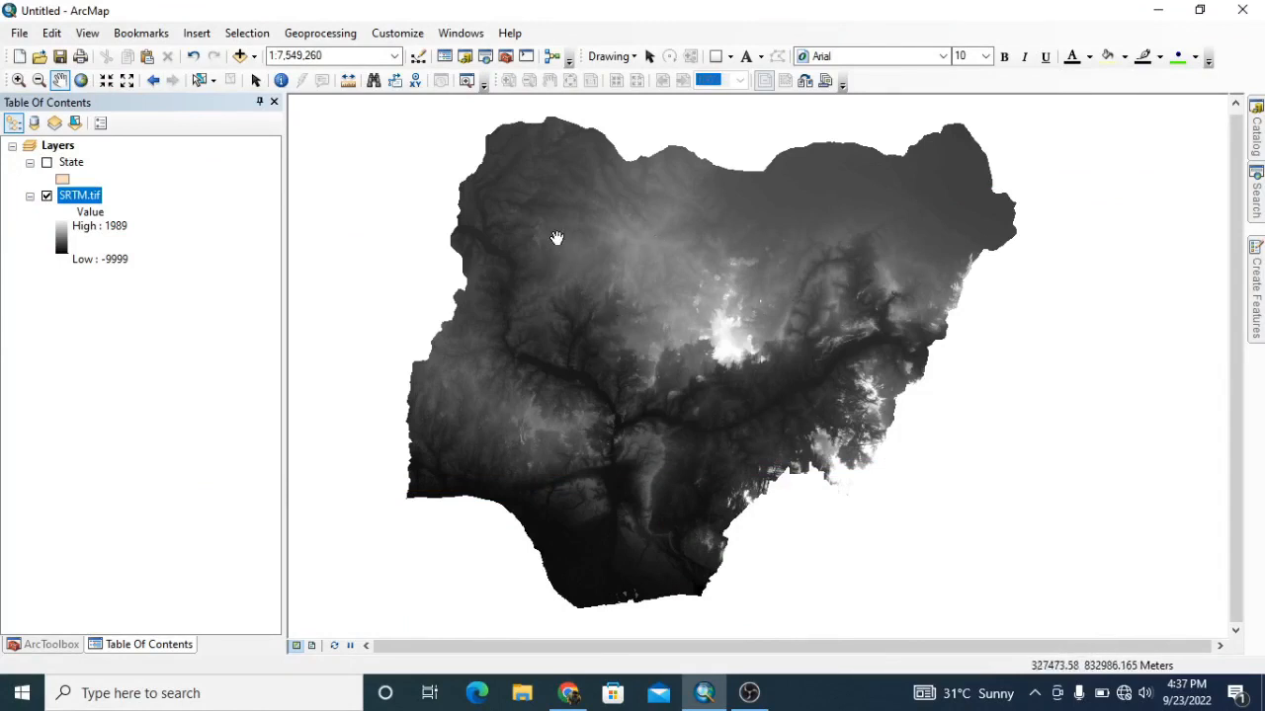
- Turn on the State polygon layer so that it displays over the SRTM.tif raster
mouse_move(646, 274)
left_mouse_down()
mouse_move(742, 214)
mouse_move(664, 267)
left_mouse_up()
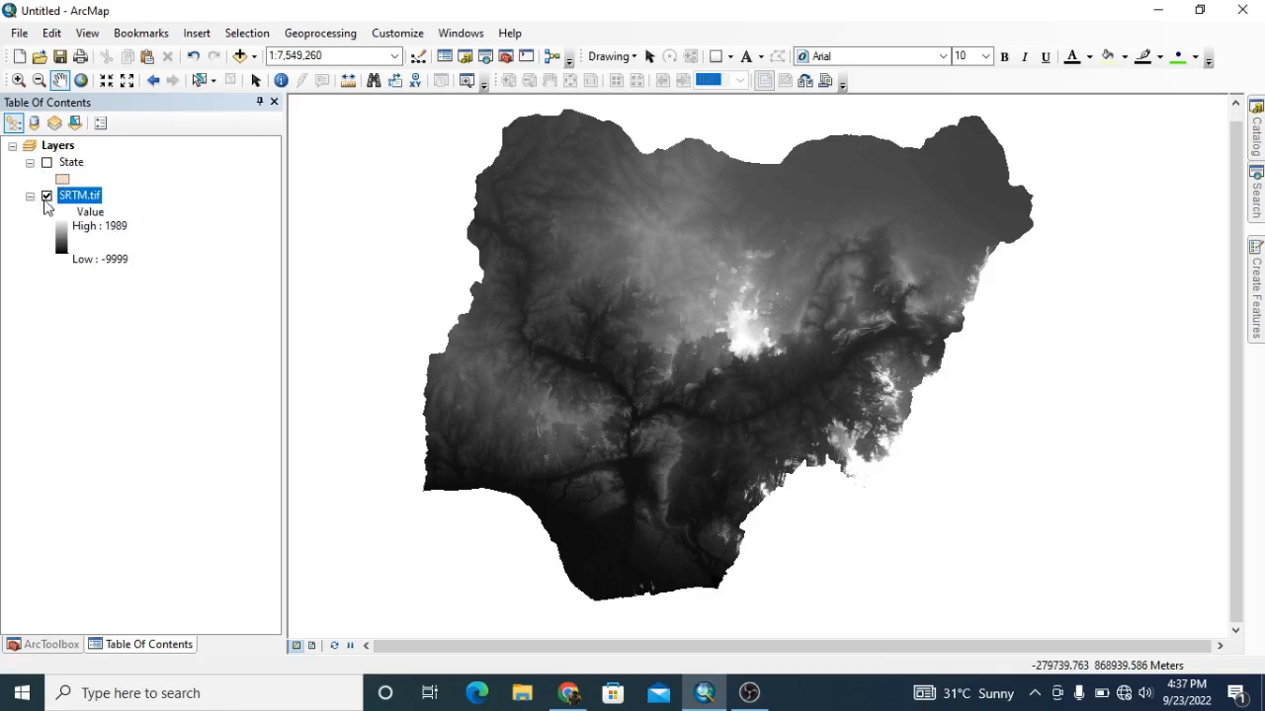
left_click(47, 196)
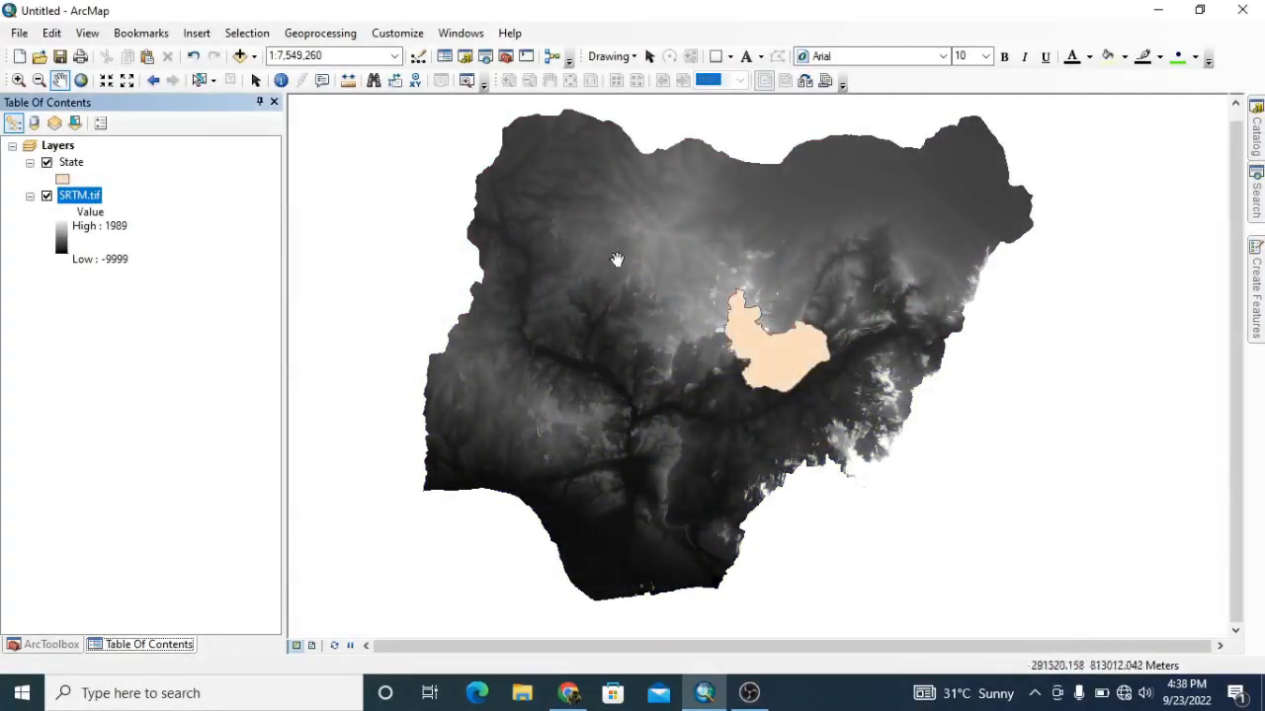
left_click_drag(648, 241, 669, 262)
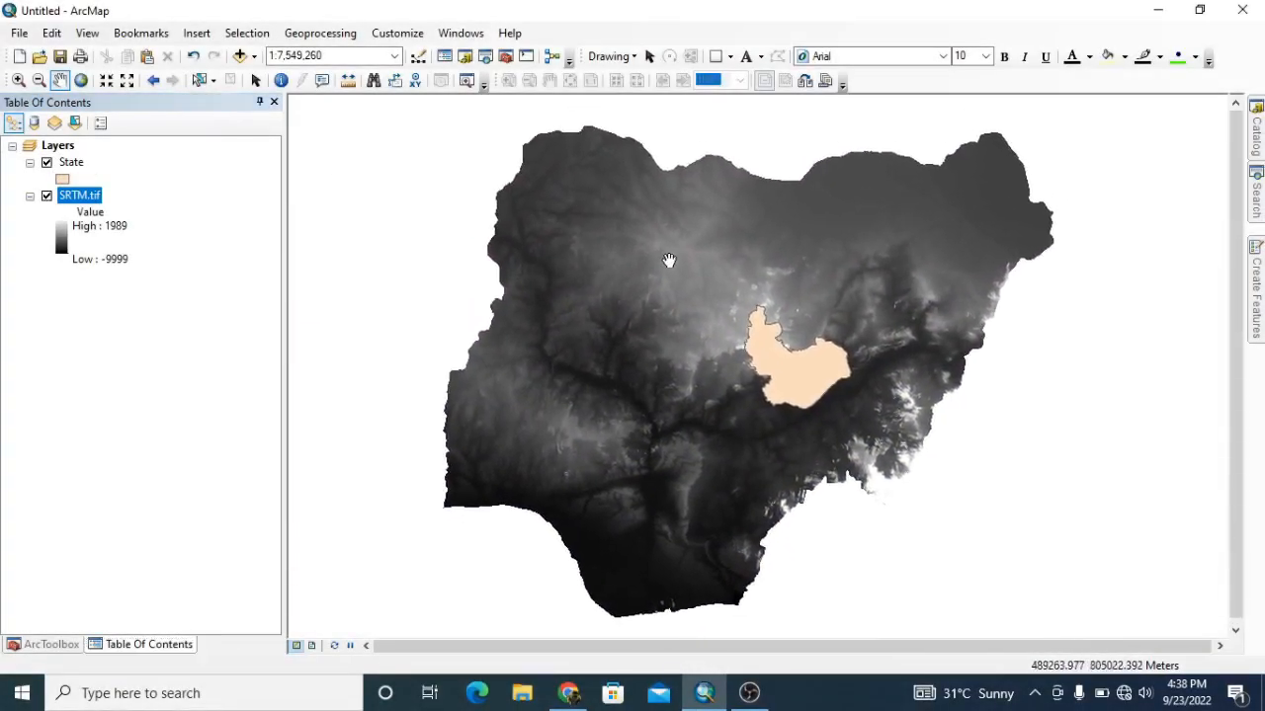
mouse_move(698, 283)
left_mouse_down()
mouse_move(658, 259)
mouse_move(685, 268)
left_mouse_up()
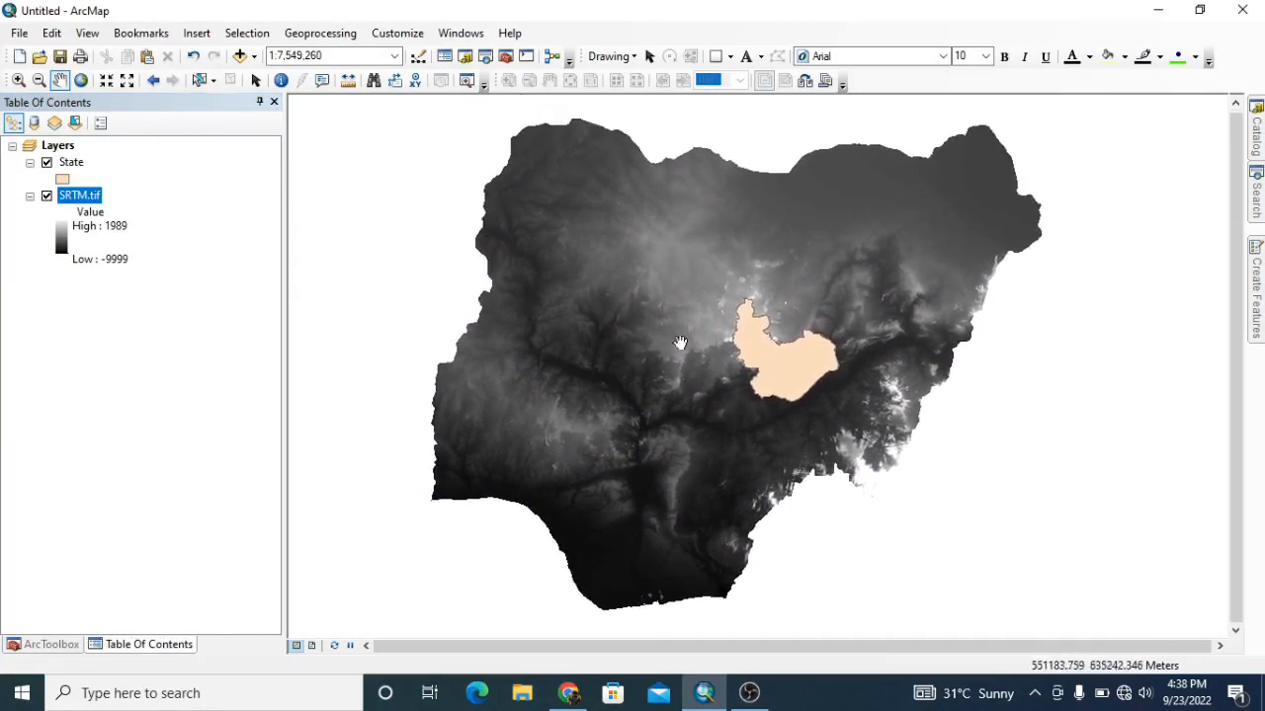
- Toggle the State layer off and on to compare its polygon with the elevation raster underneath
left_click(53, 164)
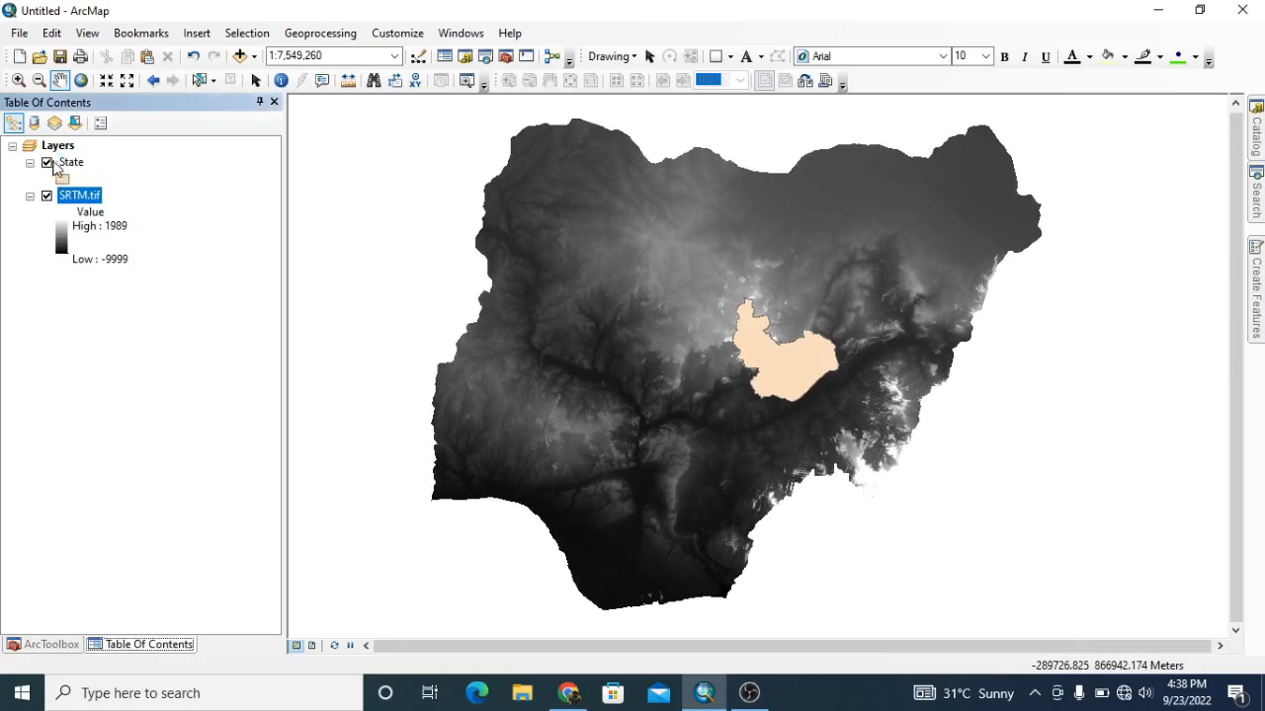
left_click(47, 164)
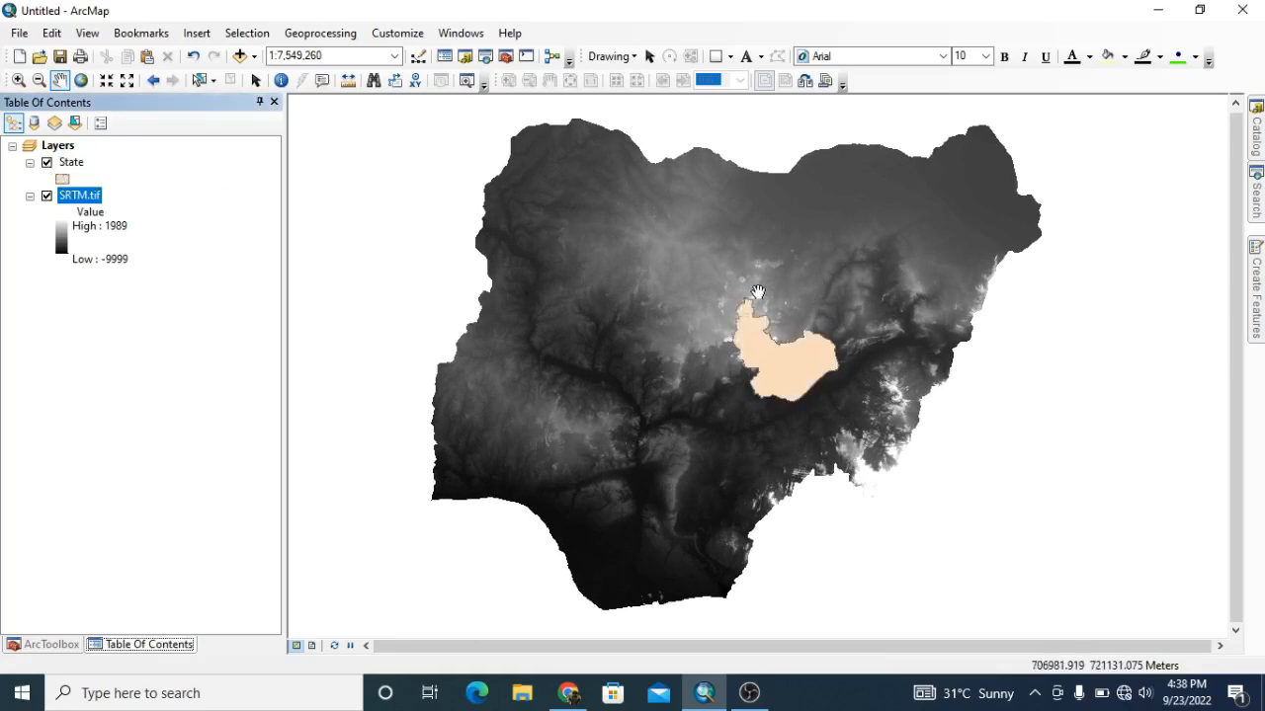
mouse_move(721, 300)
left_mouse_down()
mouse_move(790, 306)
mouse_move(715, 302)
left_mouse_up()
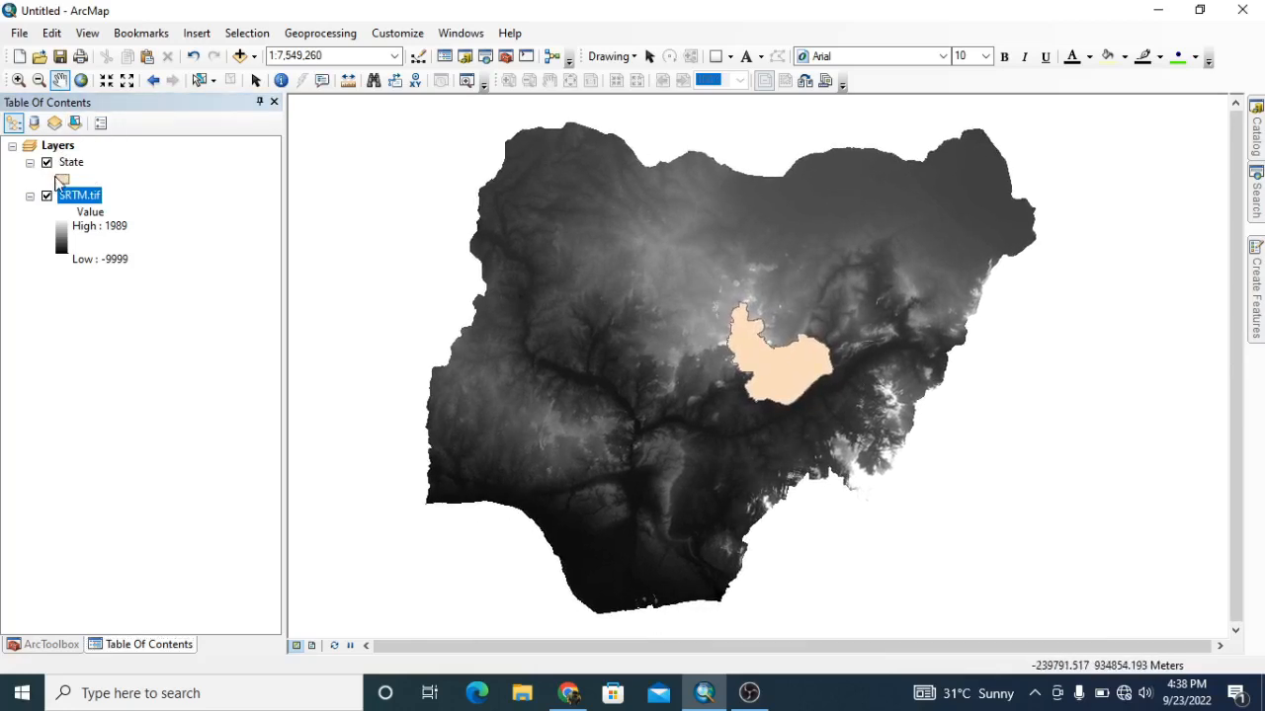
left_click(52, 162)
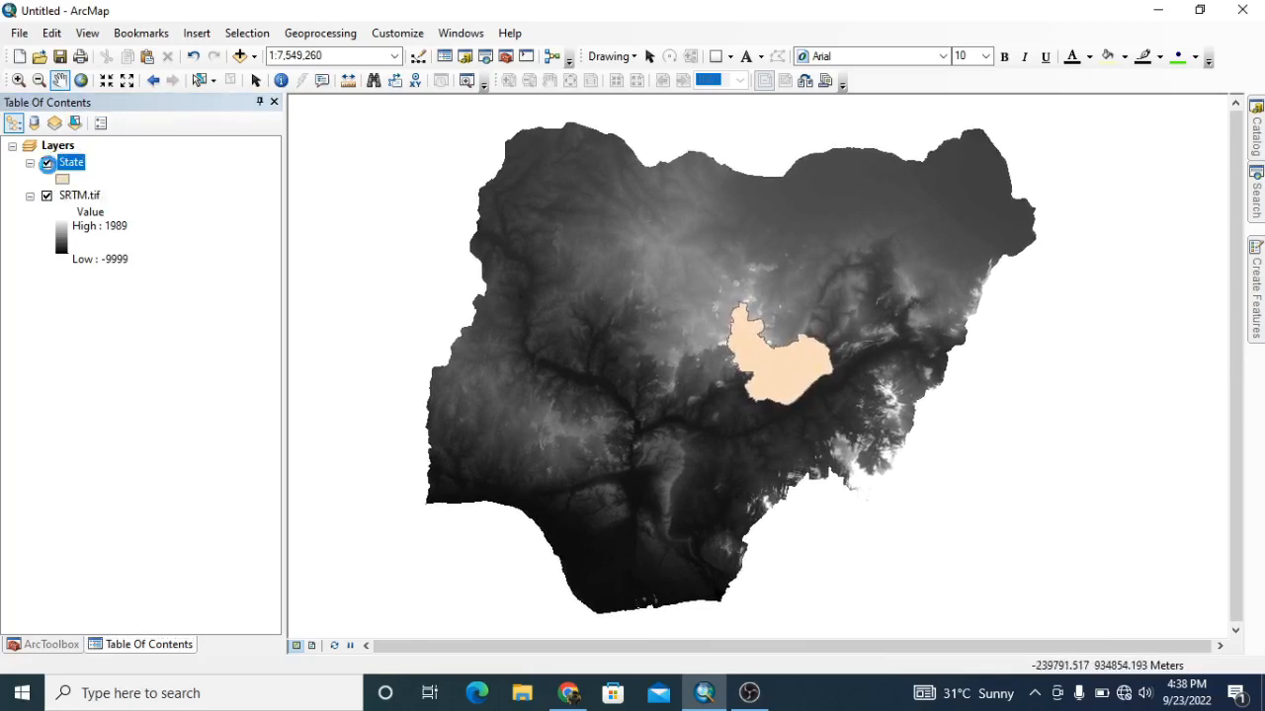
left_click(46, 163)
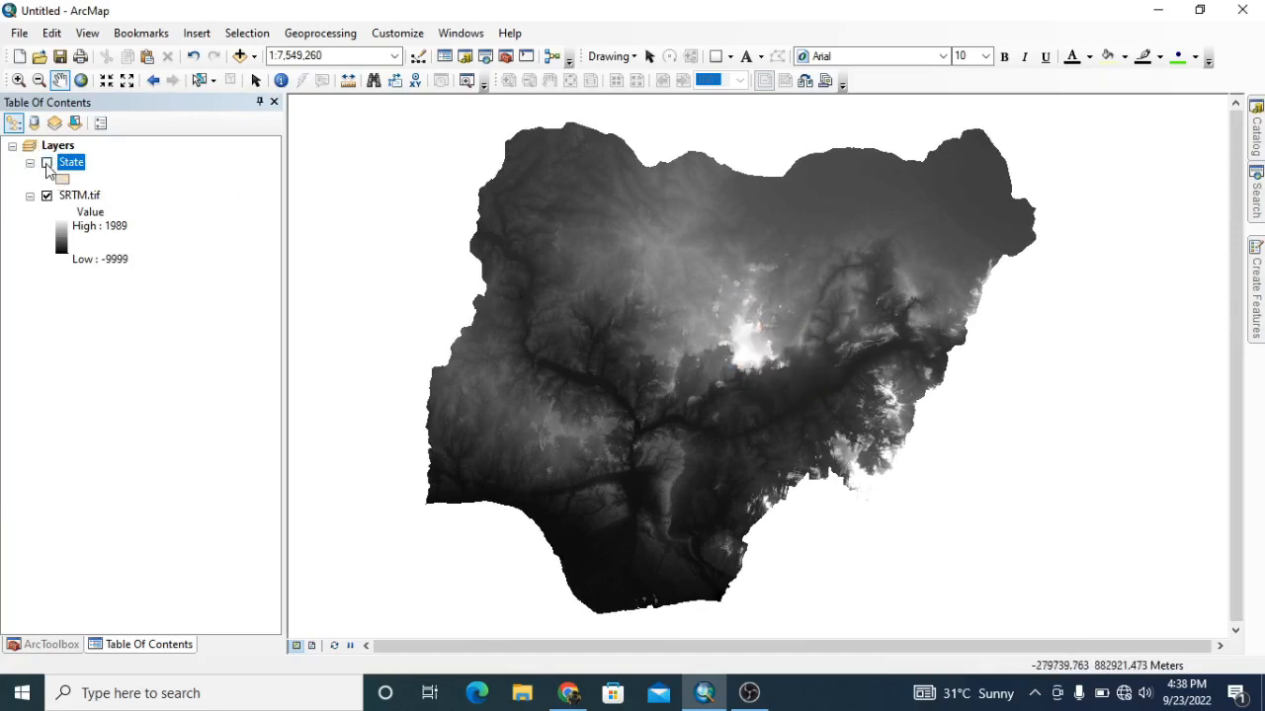
left_click(46, 163)
- Examine where the State polygon lies within the full SRTM.tif raster, close up and at full extent
scroll(810, 351, "up", 2)
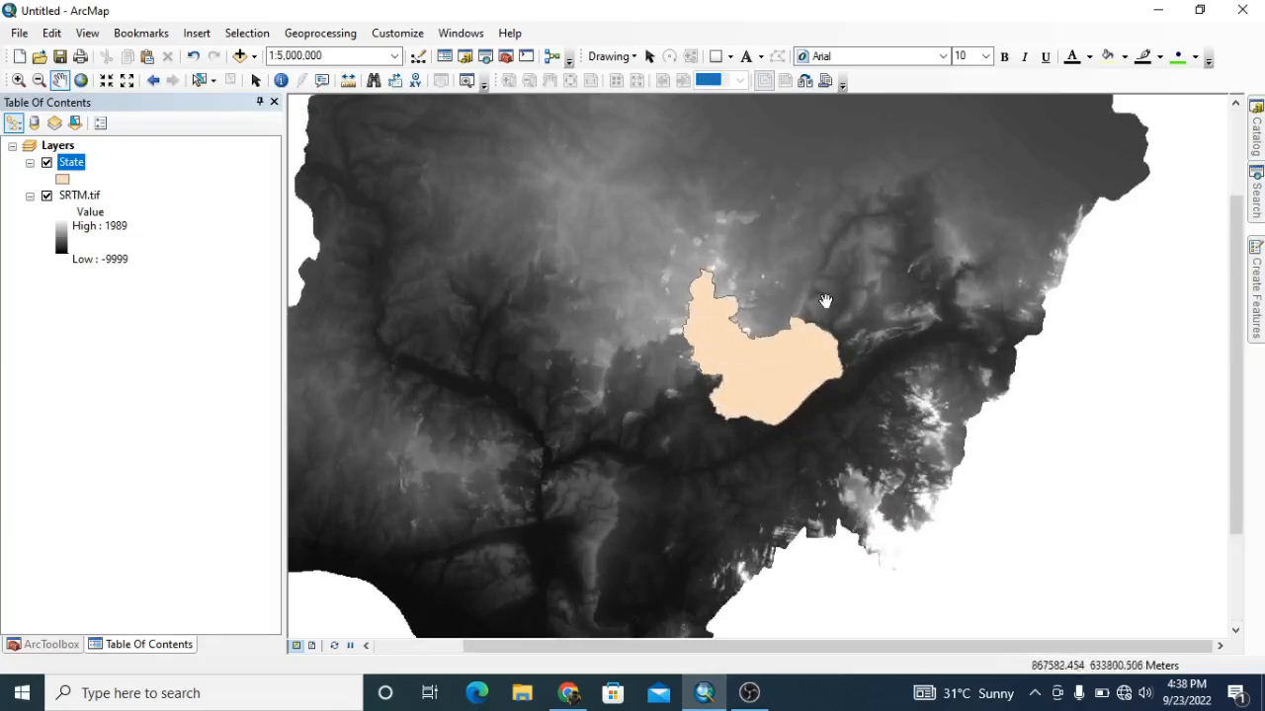
left_click_drag(733, 344, 741, 343)
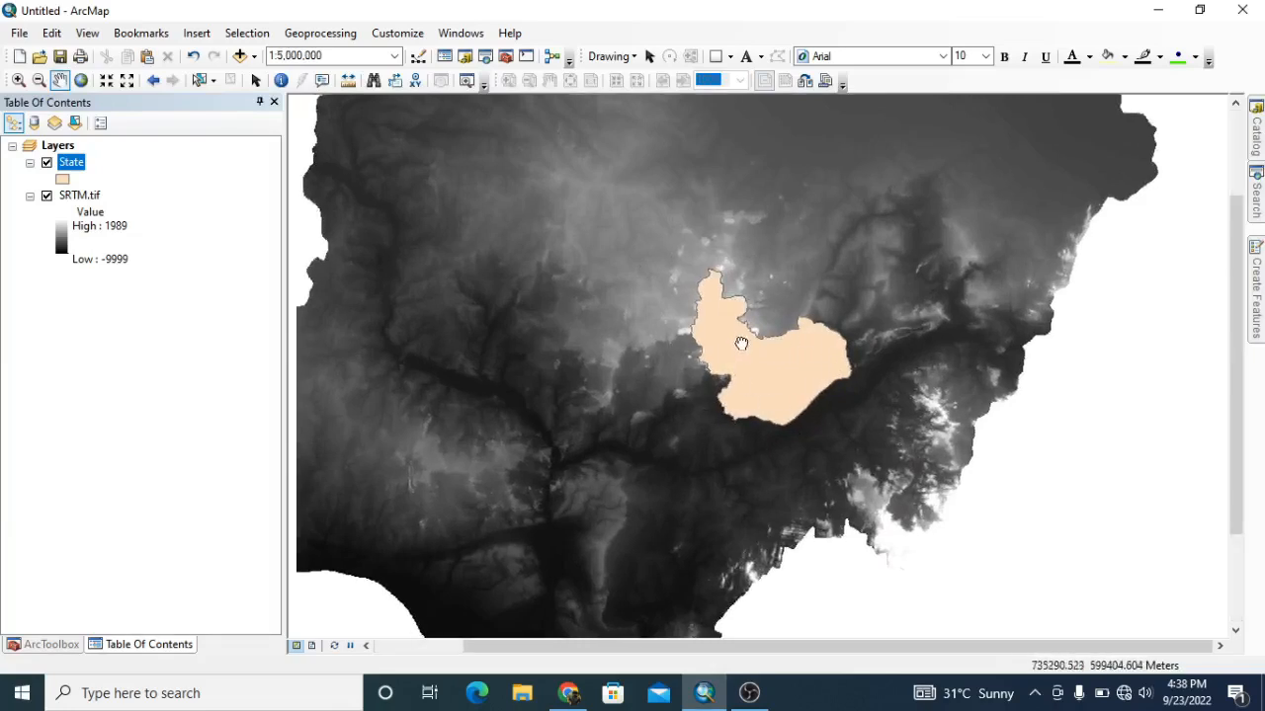
scroll(840, 330, "down", 2)
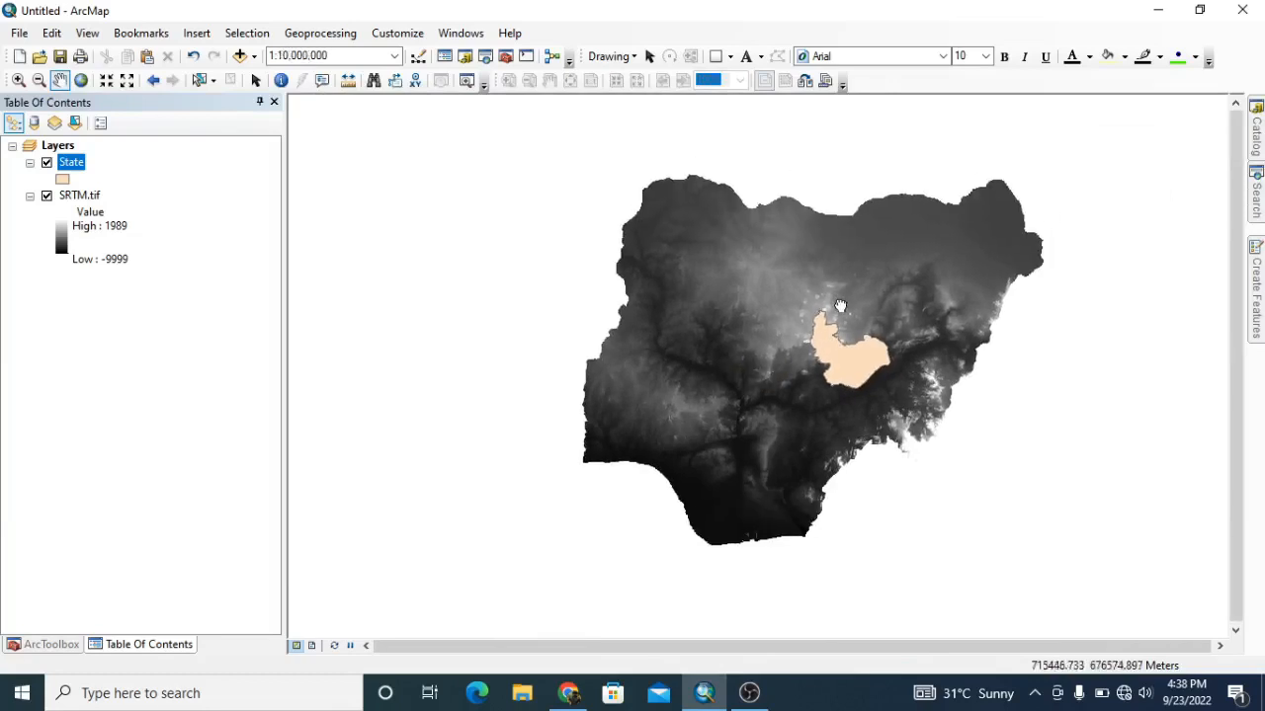
scroll(808, 323, "up", 2)
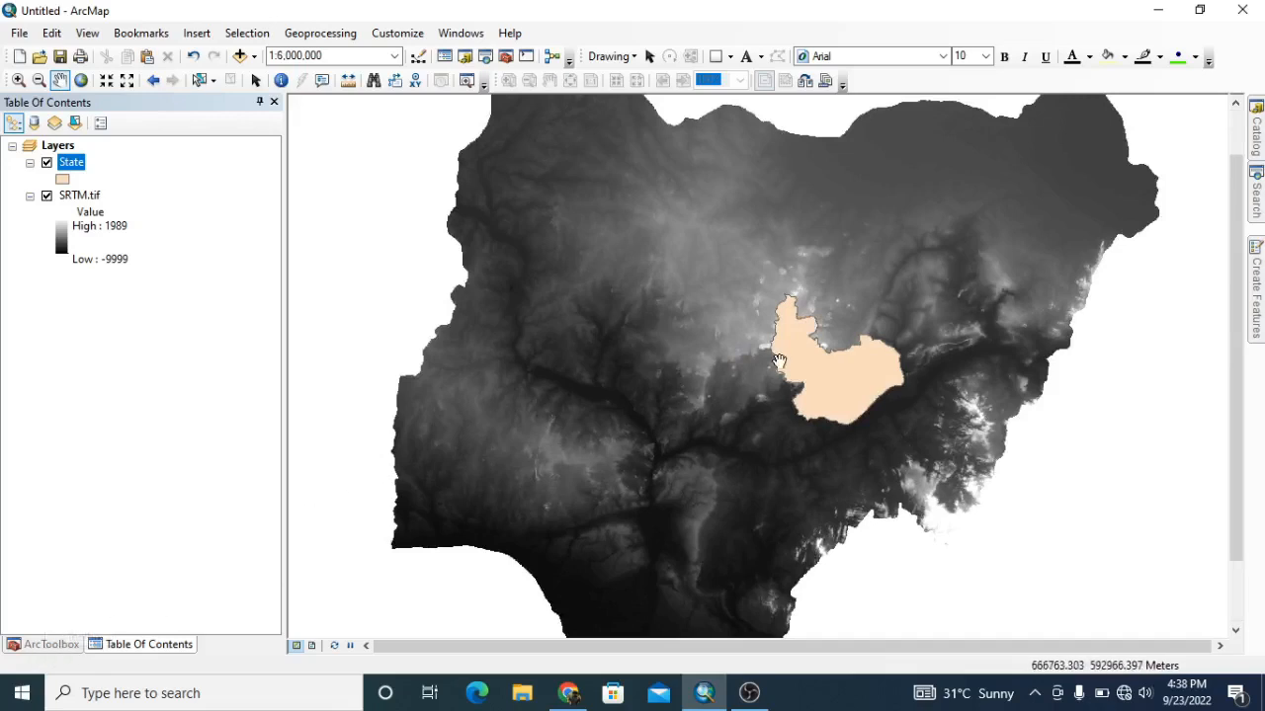
scroll(779, 362, "up", 2)
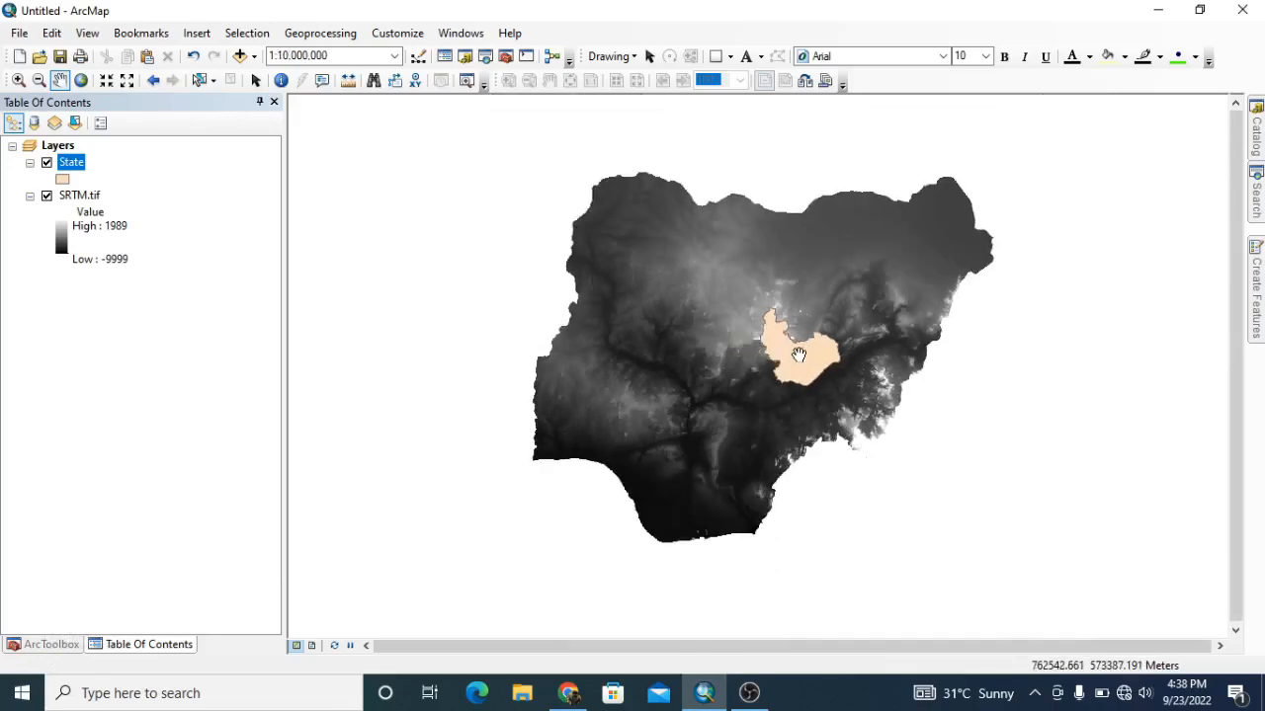
scroll(805, 331, "down", 2)
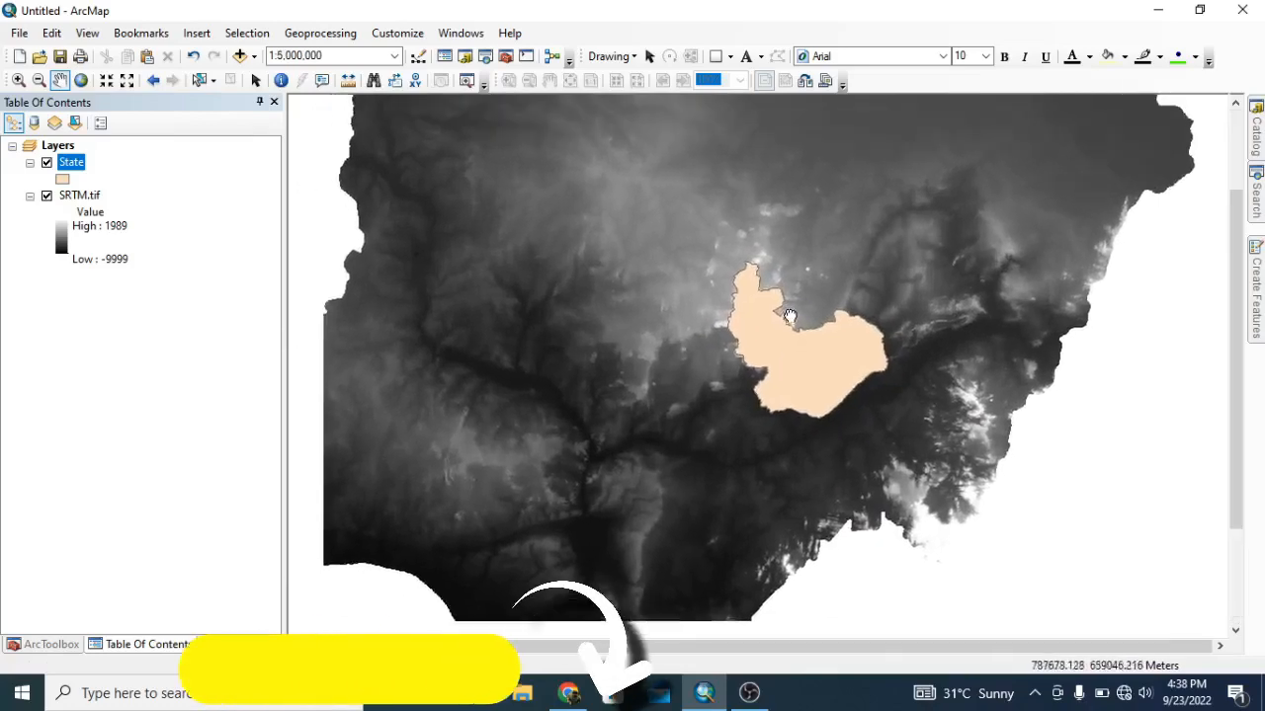
scroll(675, 385, "up", 1)
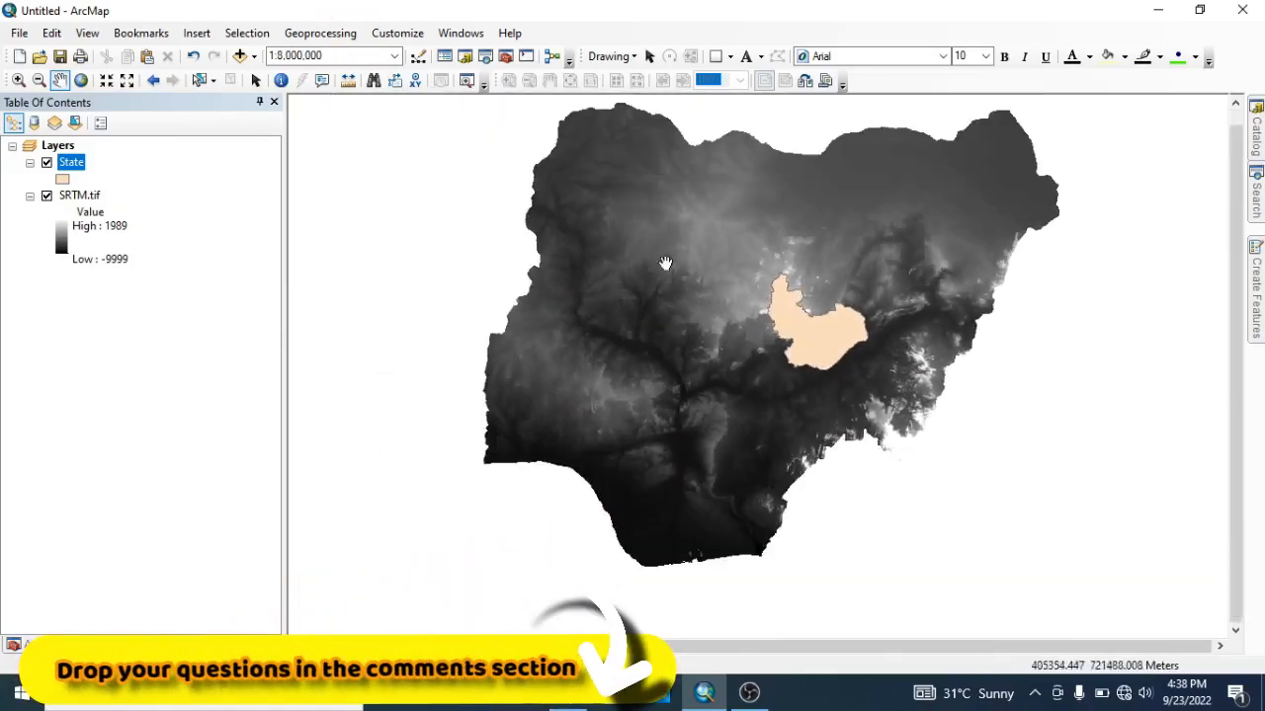
left_click_drag(663, 268, 654, 325)
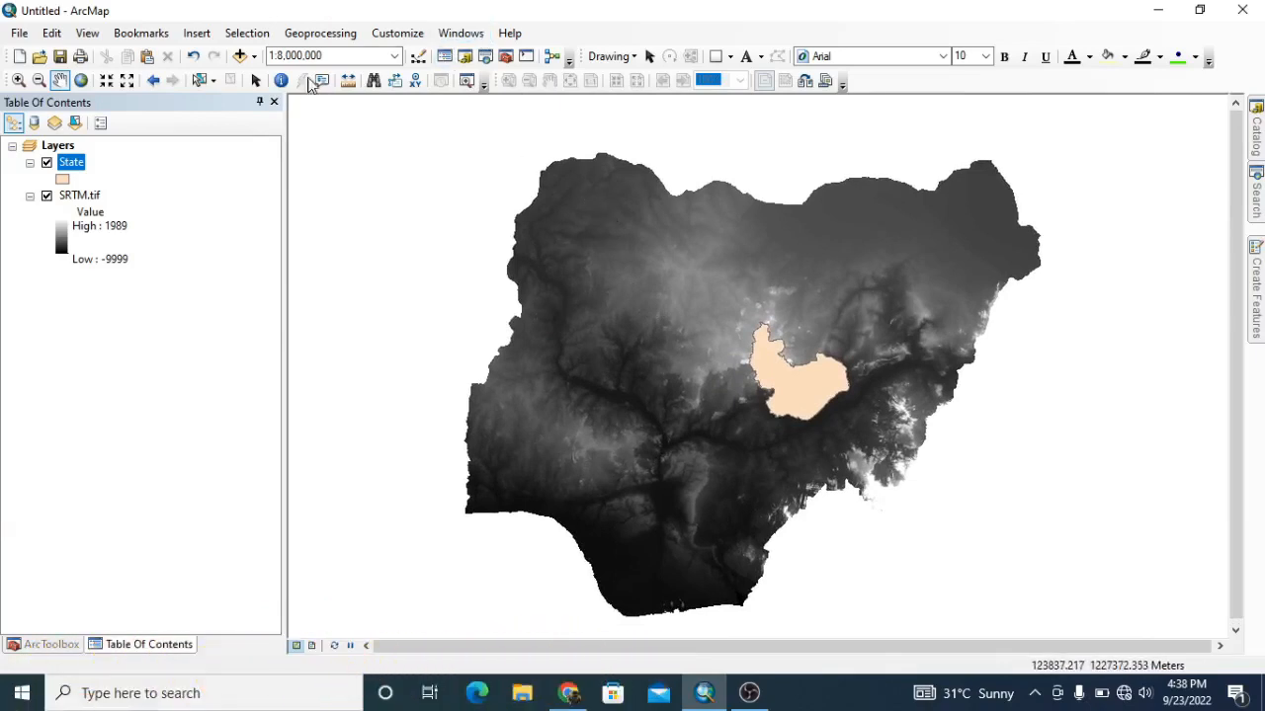
- Open the Image Analysis window beside the map and select SRTM.tif in its layer list
left_click(458, 36)
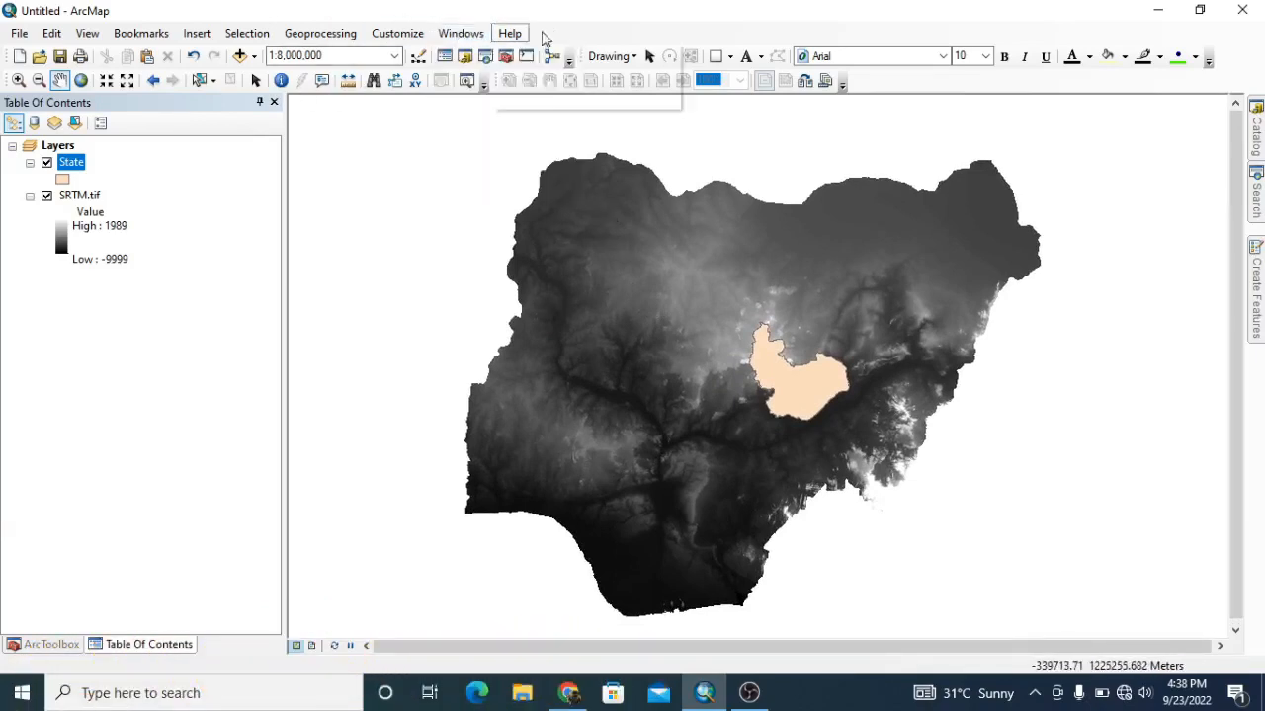
left_click(510, 33)
mouse_move(464, 34)
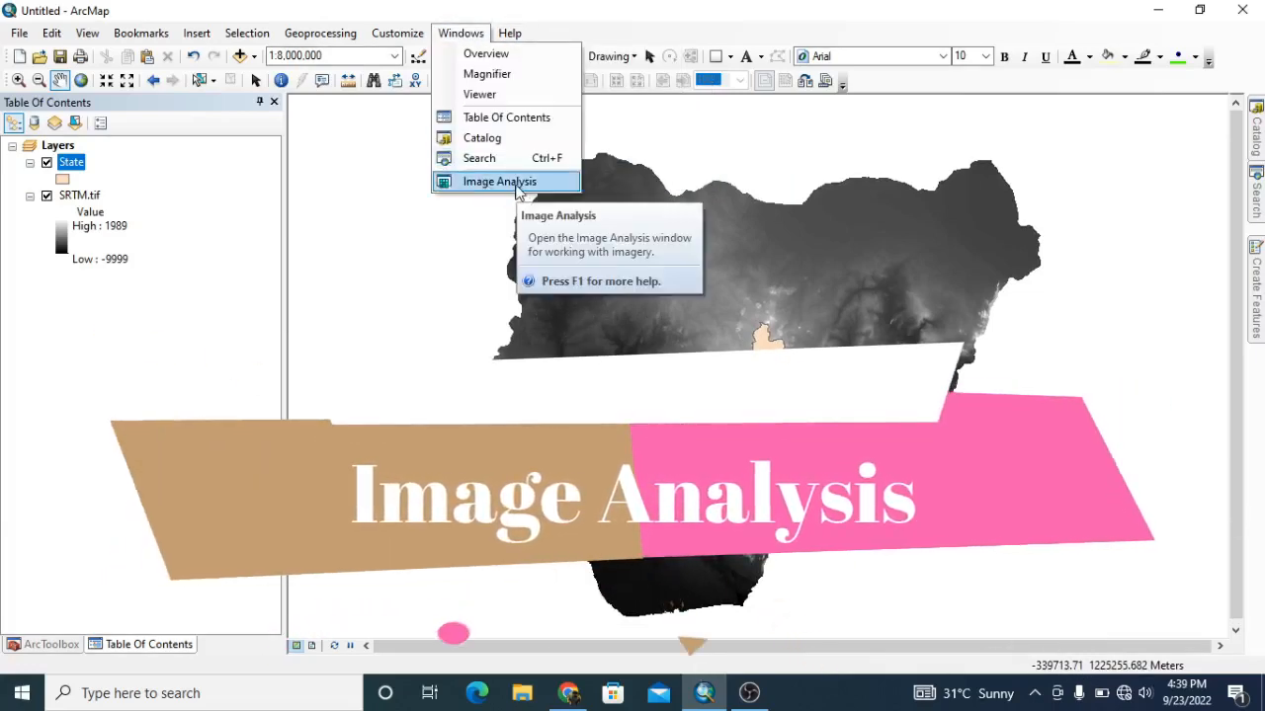
left_click(607, 33)
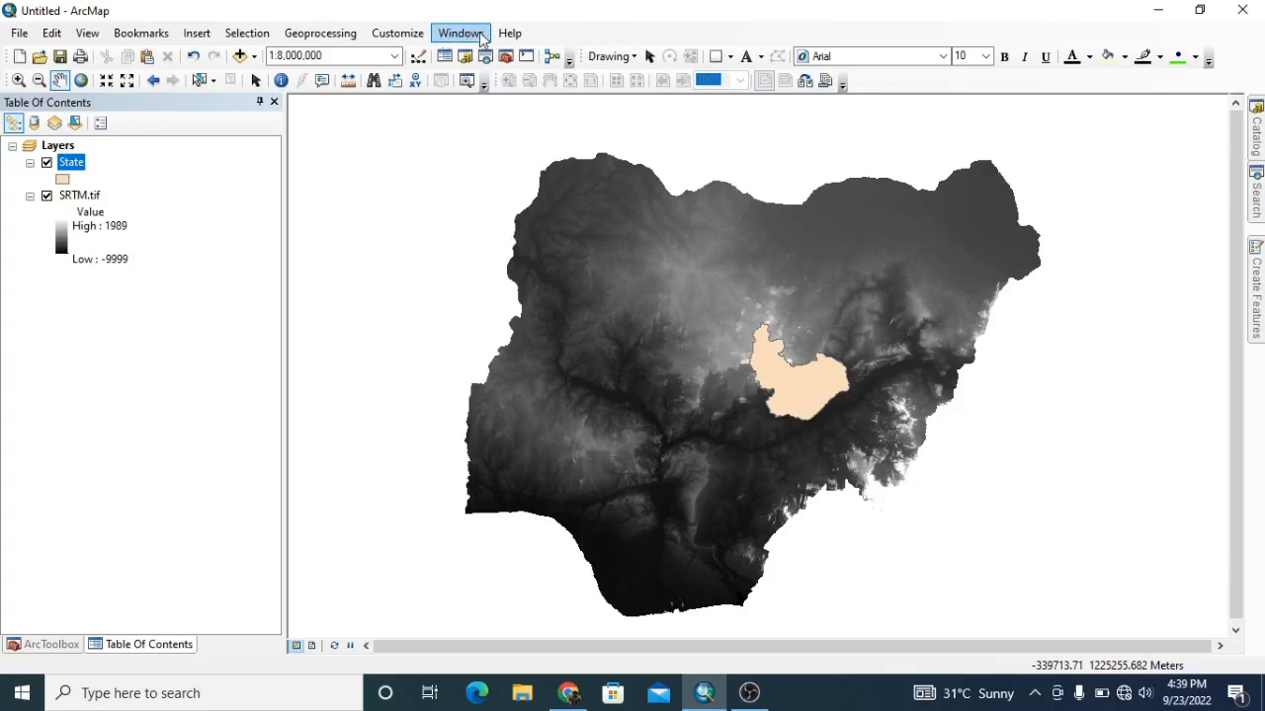
left_click(472, 37)
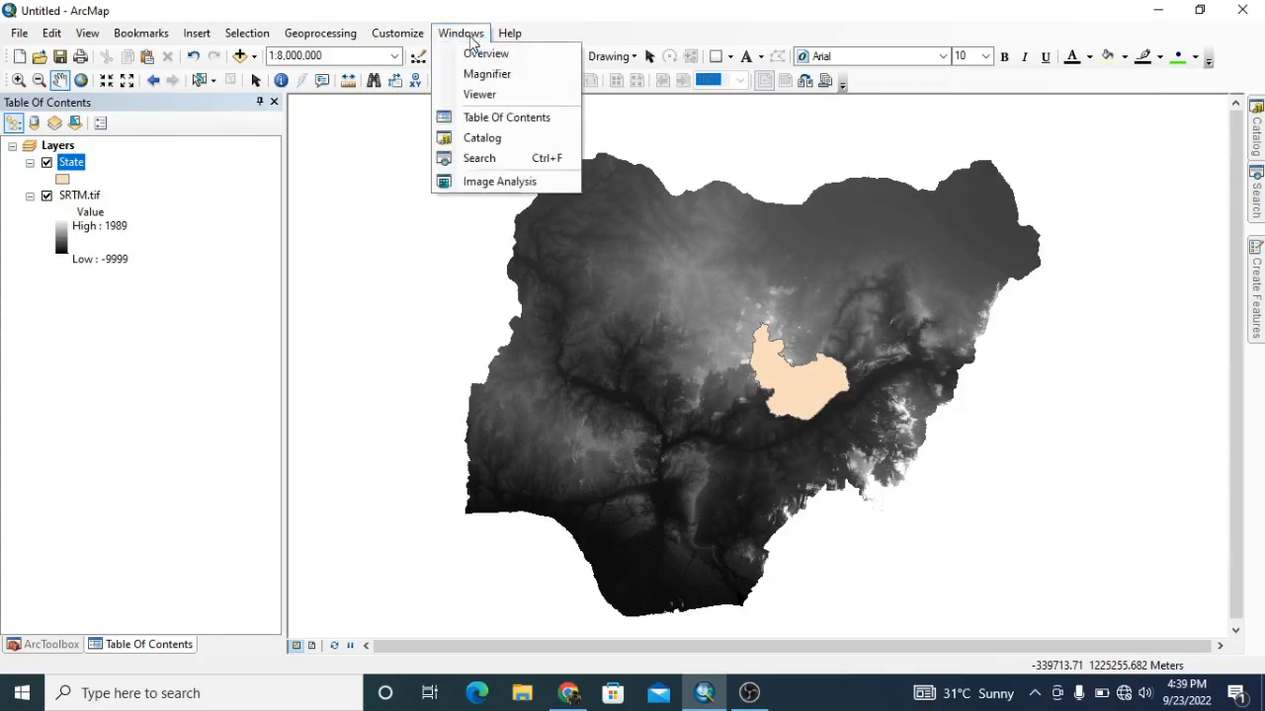
left_click(505, 184)
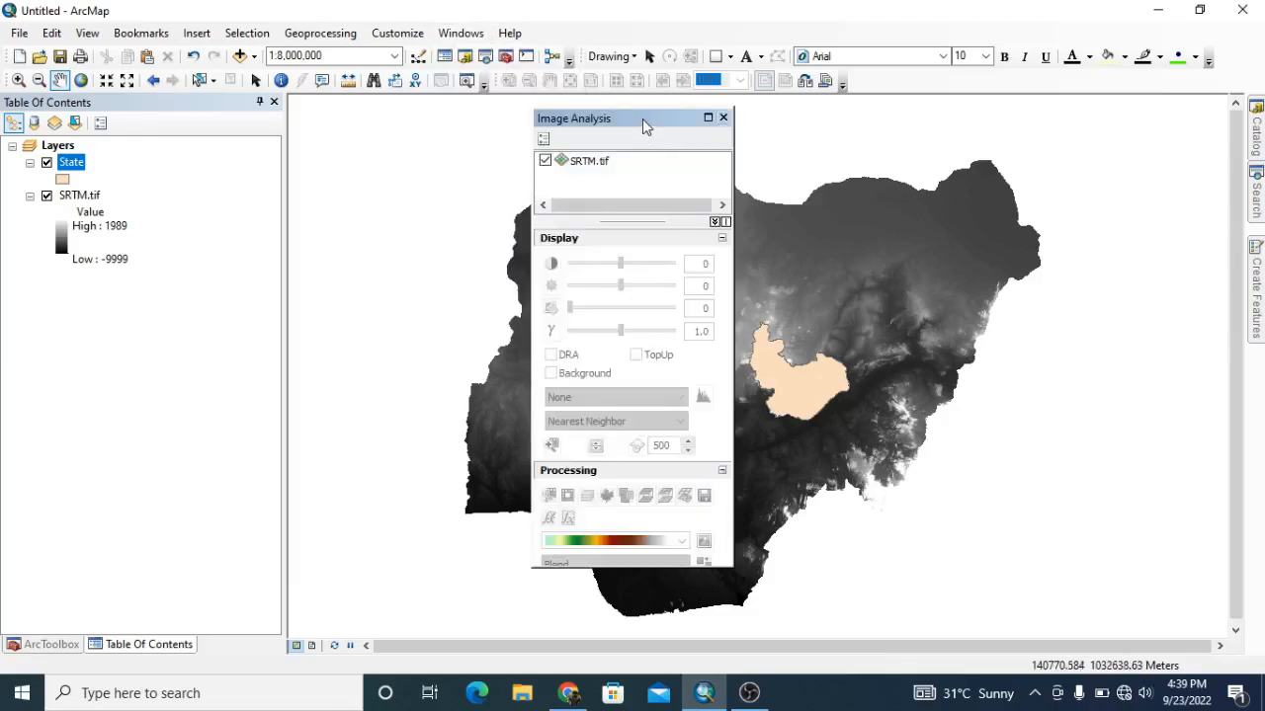
left_click_drag(645, 117, 1050, 158)
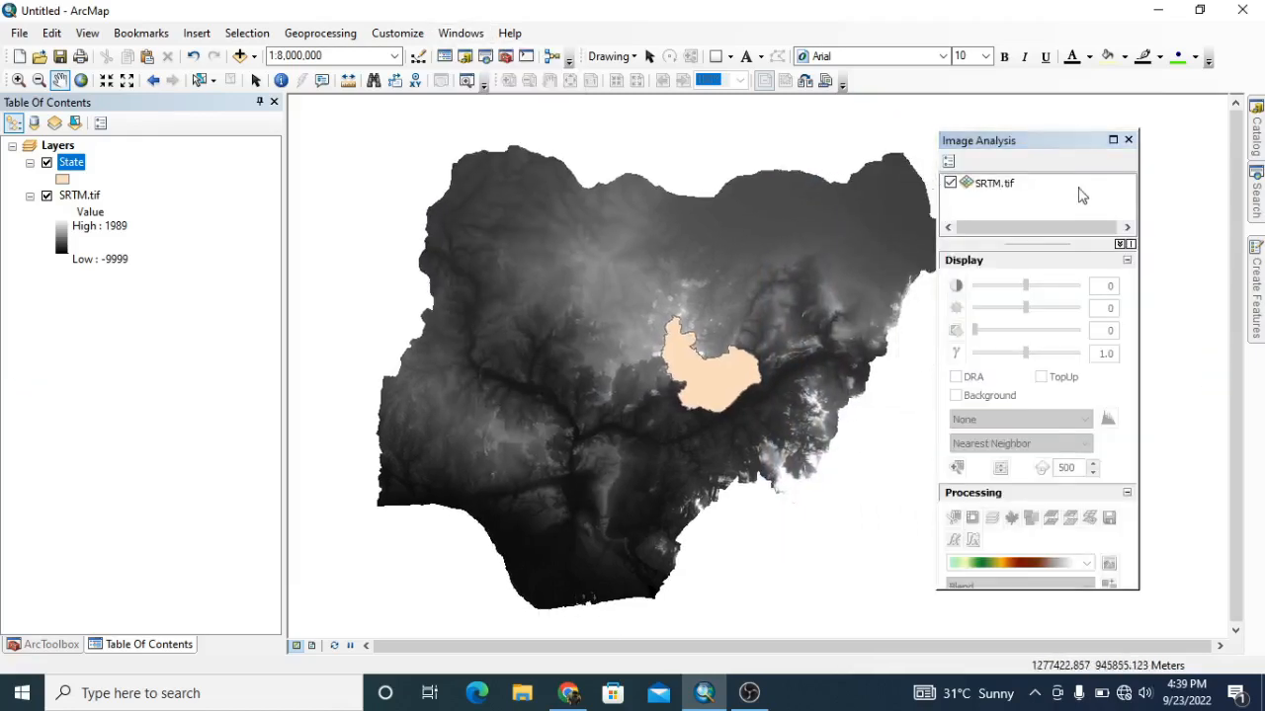
left_click_drag(1011, 141, 1036, 123)
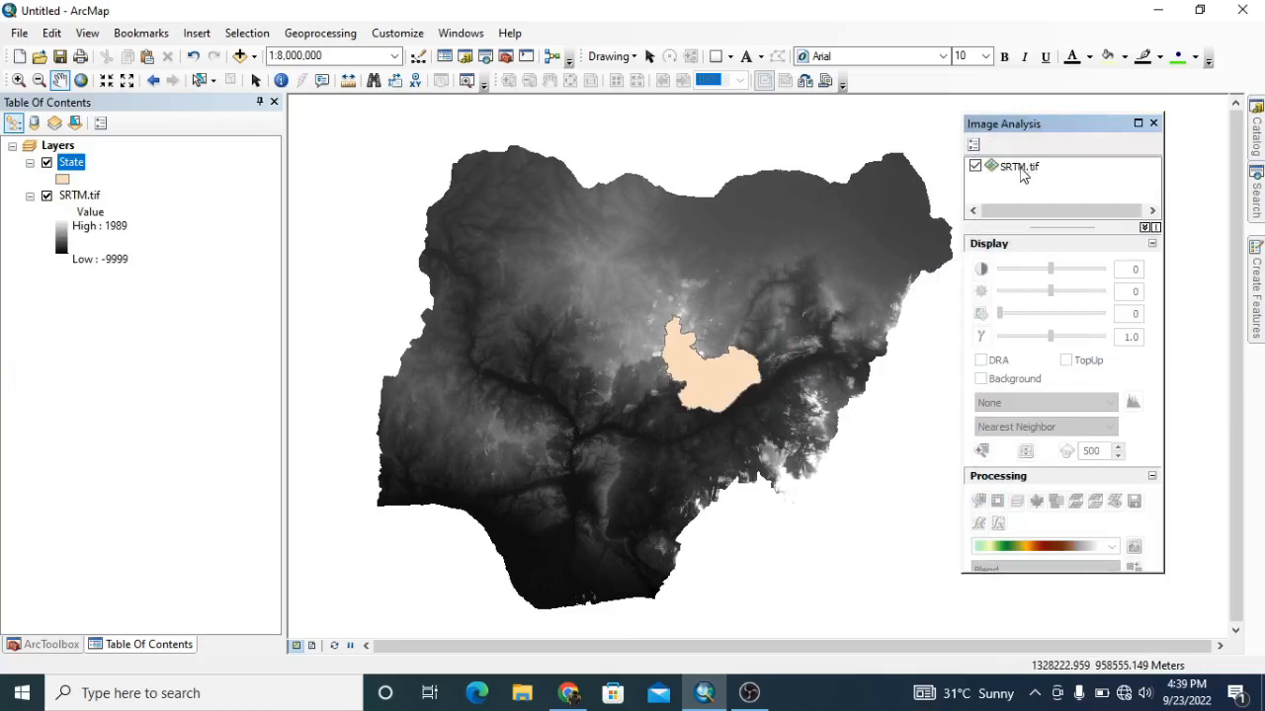
left_click(1021, 173)
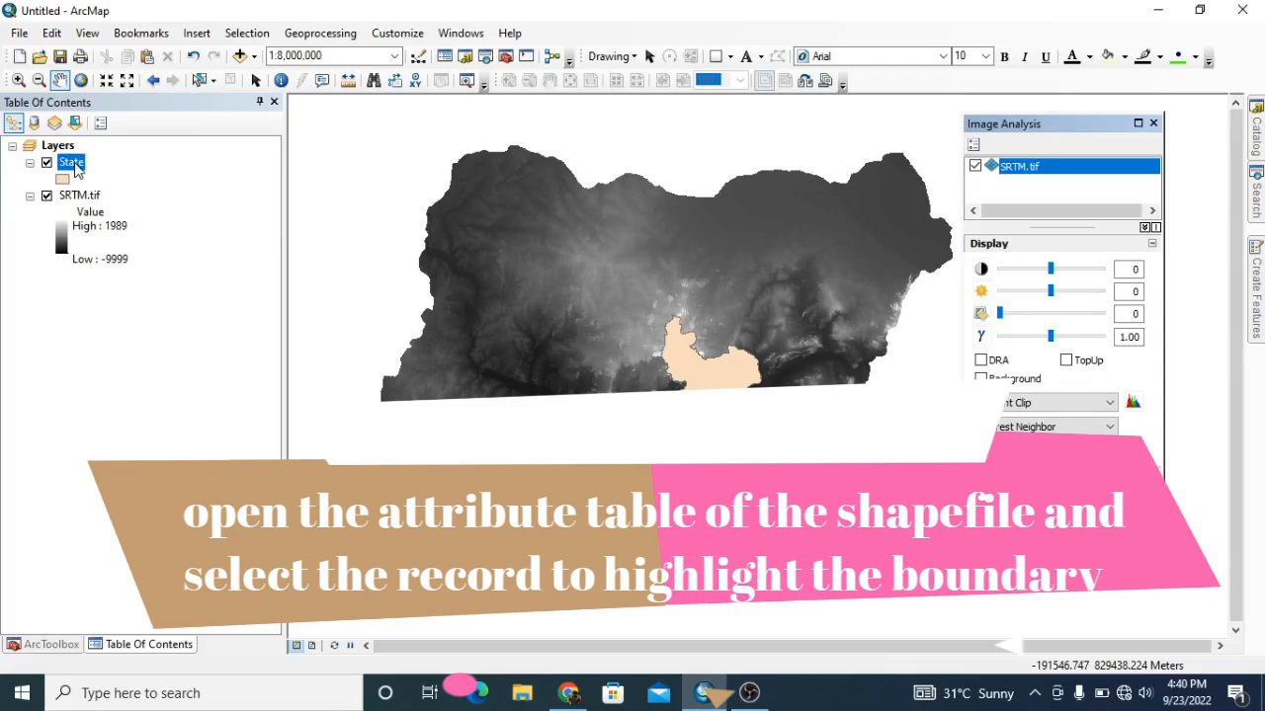
- Open the State layer's attribute table and select the Plateau record to highlight its boundary on the map
left_click(76, 166)
right_click(74, 164)
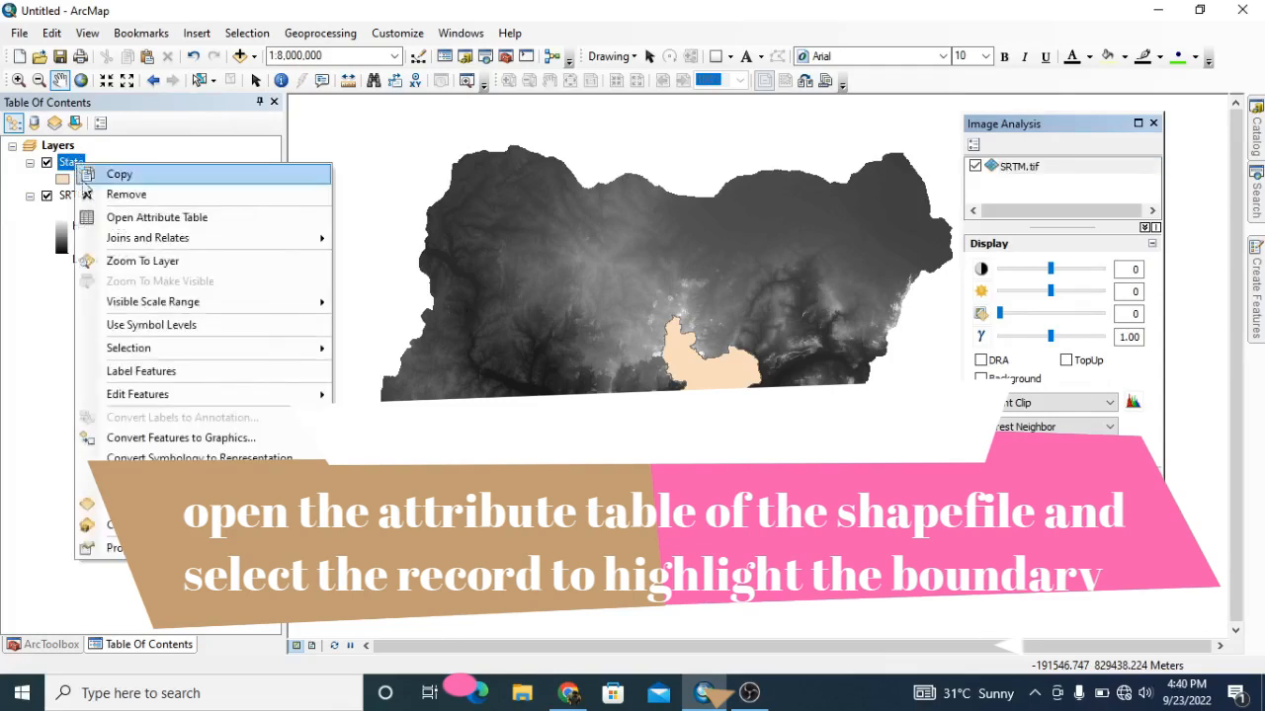
left_click(182, 221)
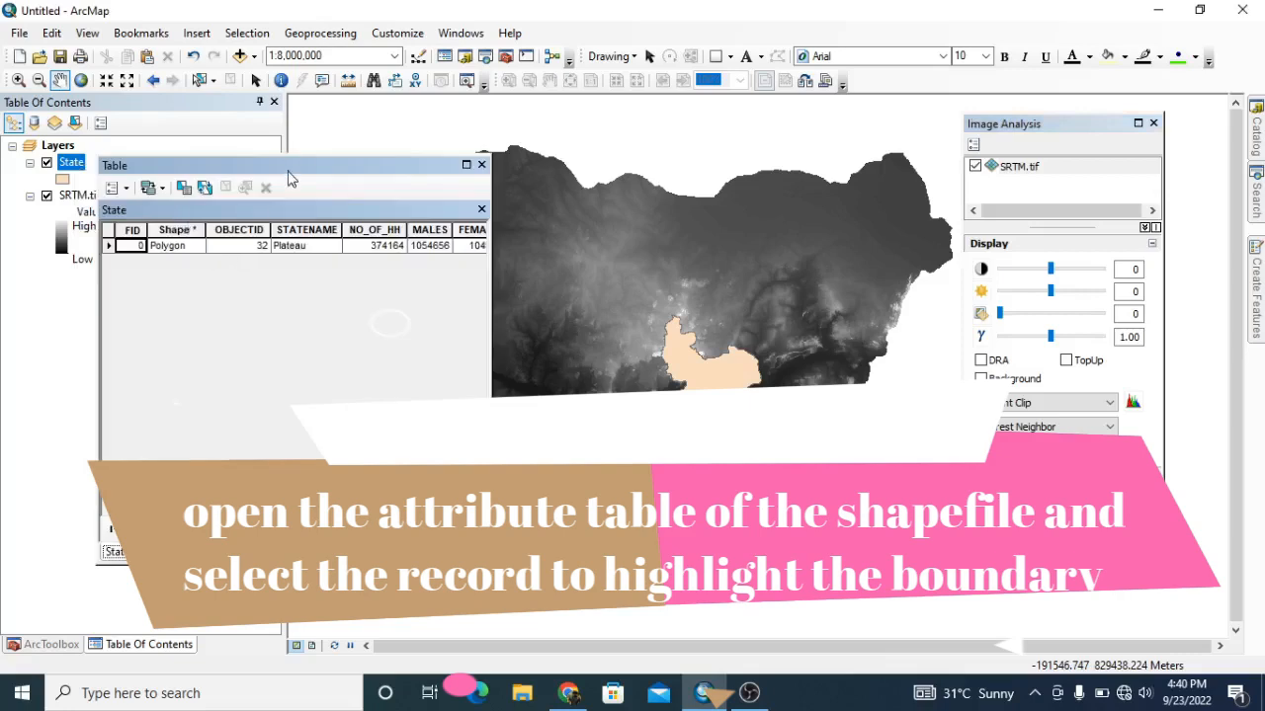
left_click_drag(290, 178, 224, 200)
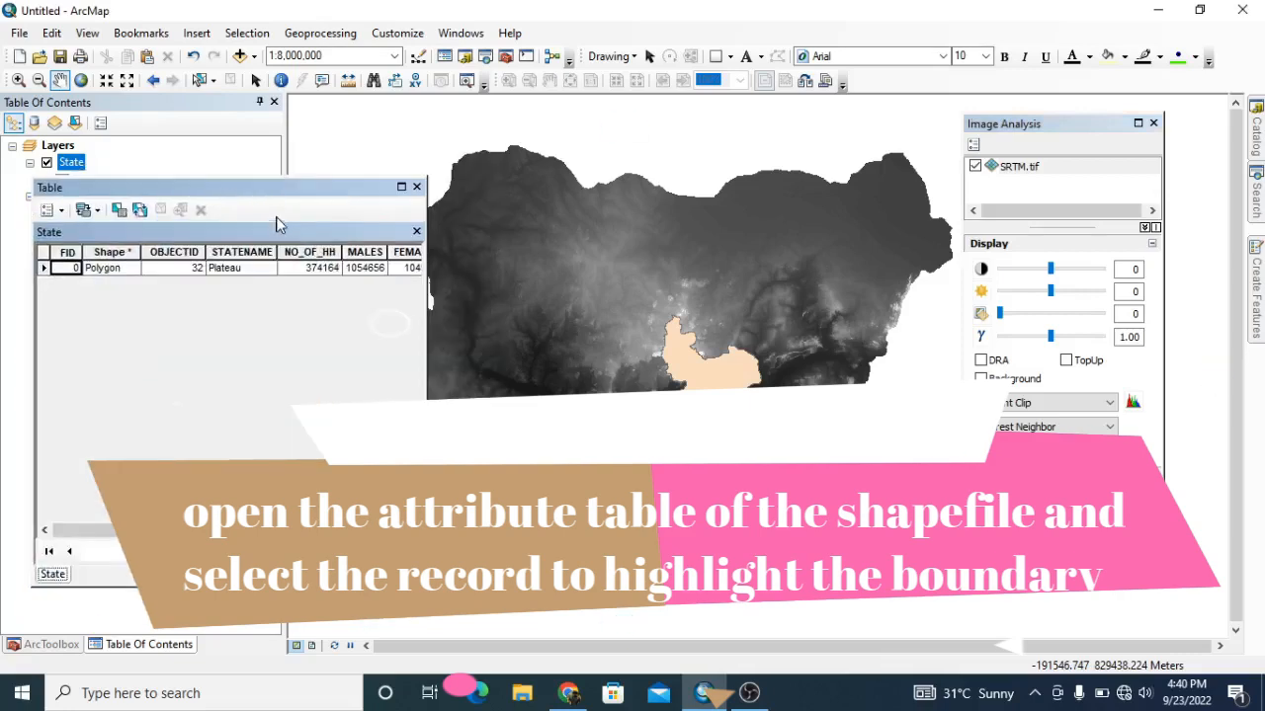
left_click(44, 267)
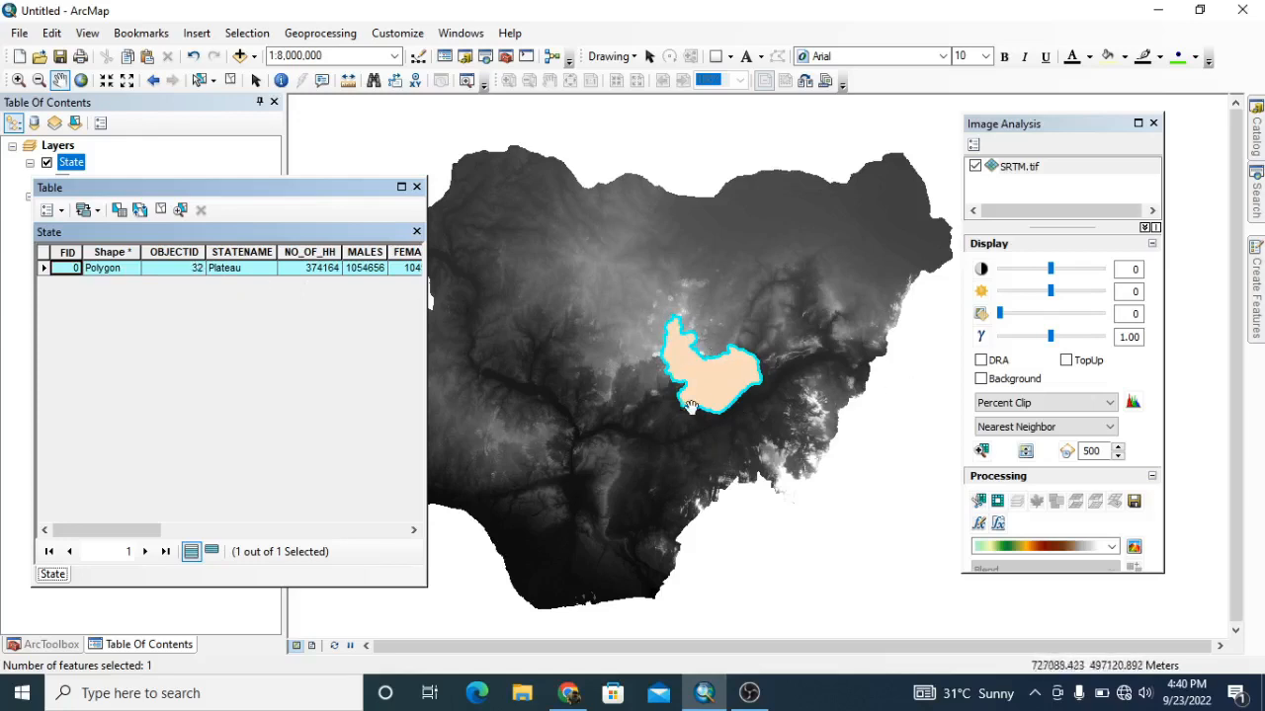
- Clip SRTM.tif to the selected Plateau polygon using the Clip function of Image Analysis
left_click(1025, 168)
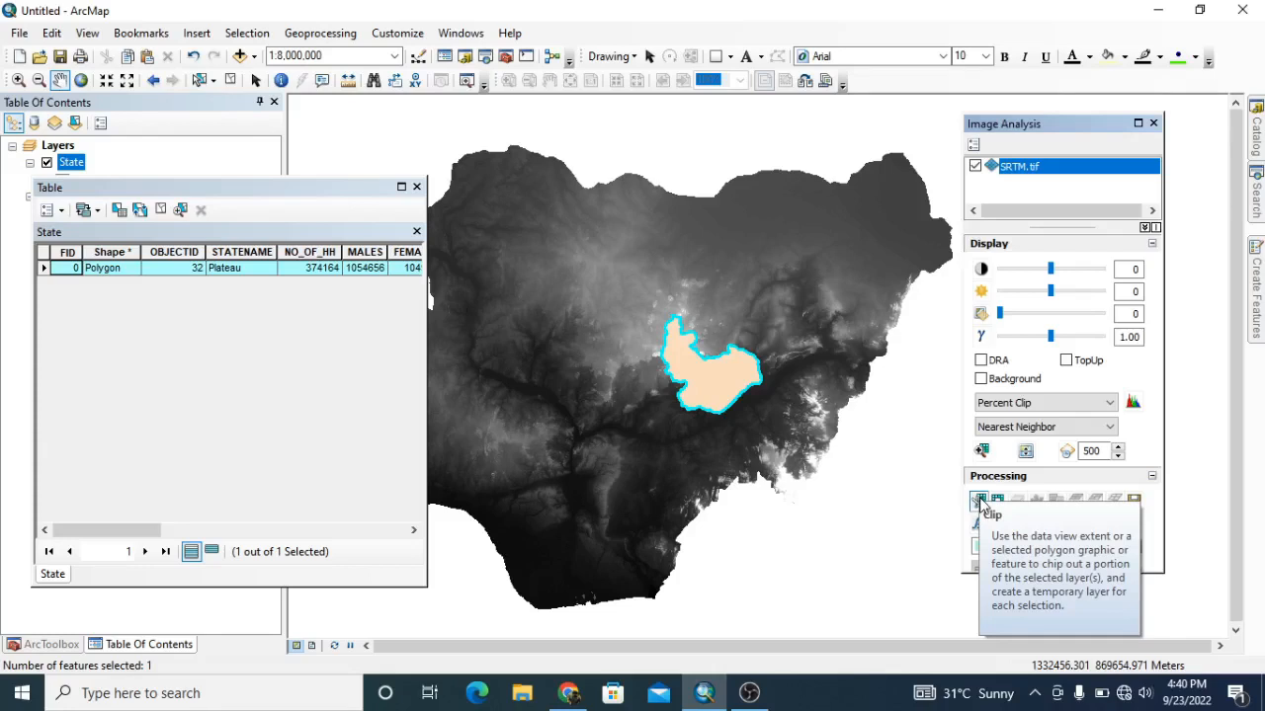
left_click(979, 504)
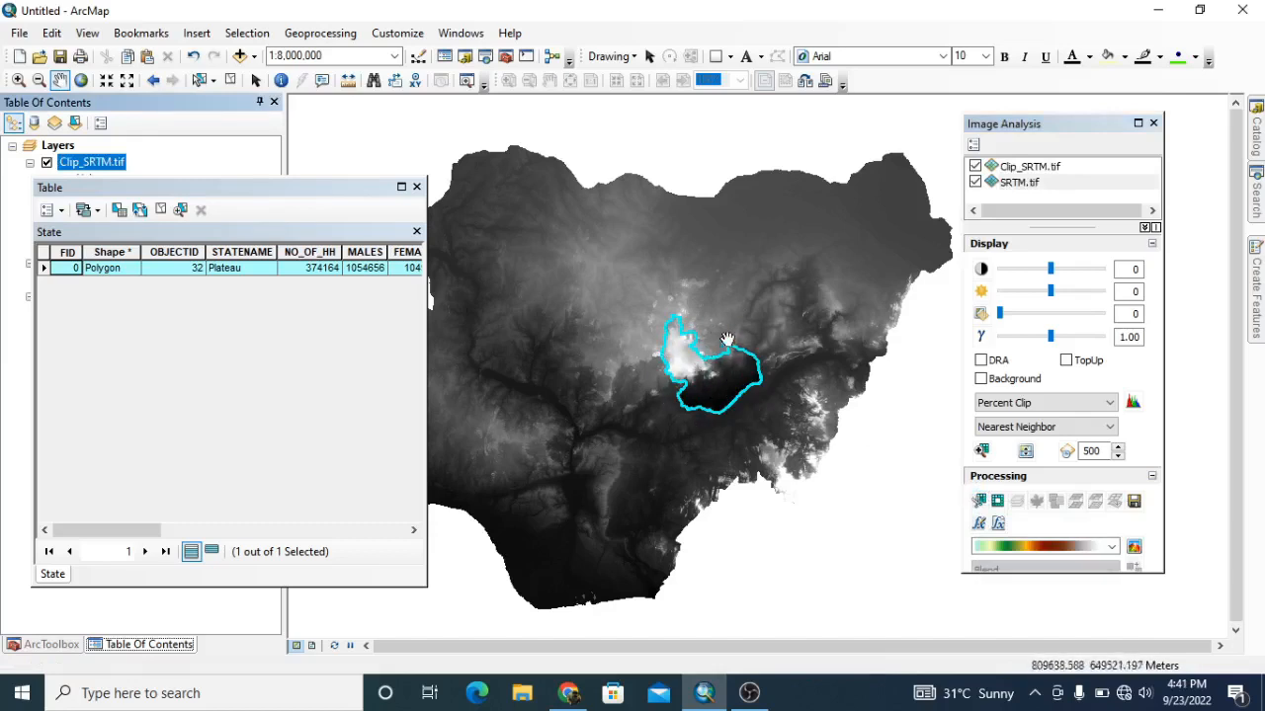
- Move the attribute table off the layer list and hide the original SRTM.tif layer to isolate the clipped raster
left_click(264, 194)
left_click_drag(264, 194, 452, 167)
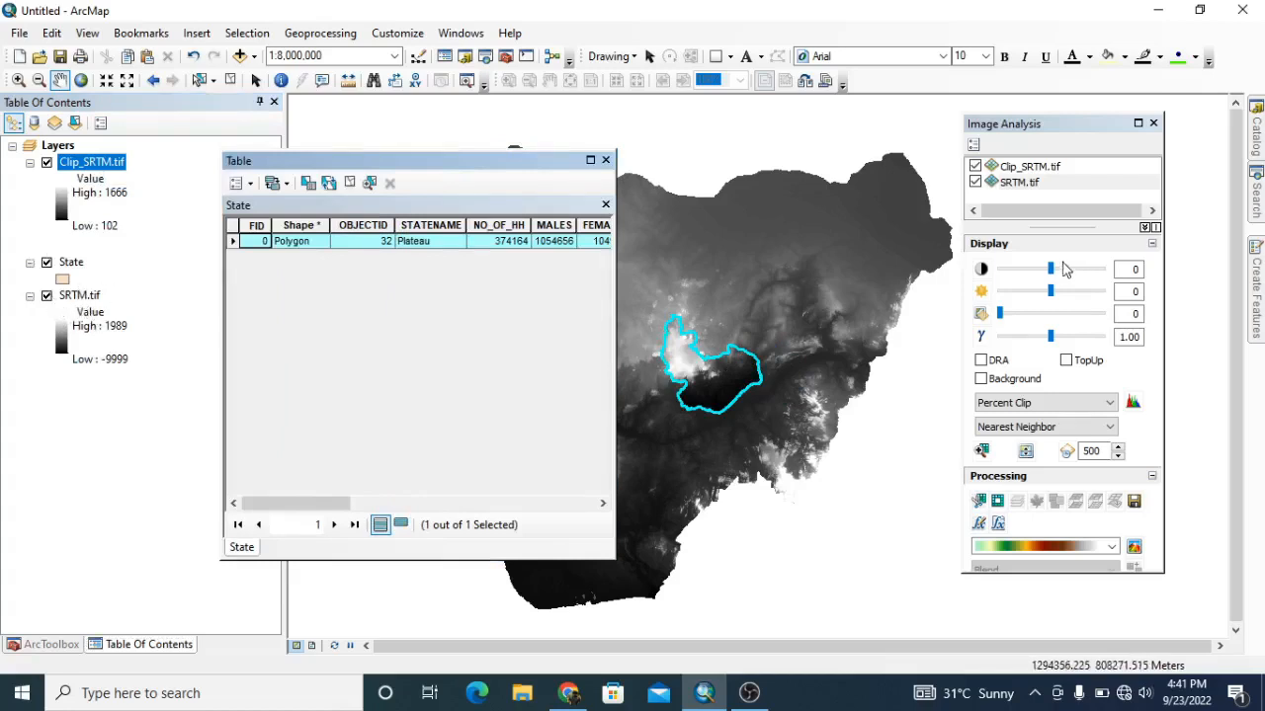
left_click_drag(692, 445, 760, 430)
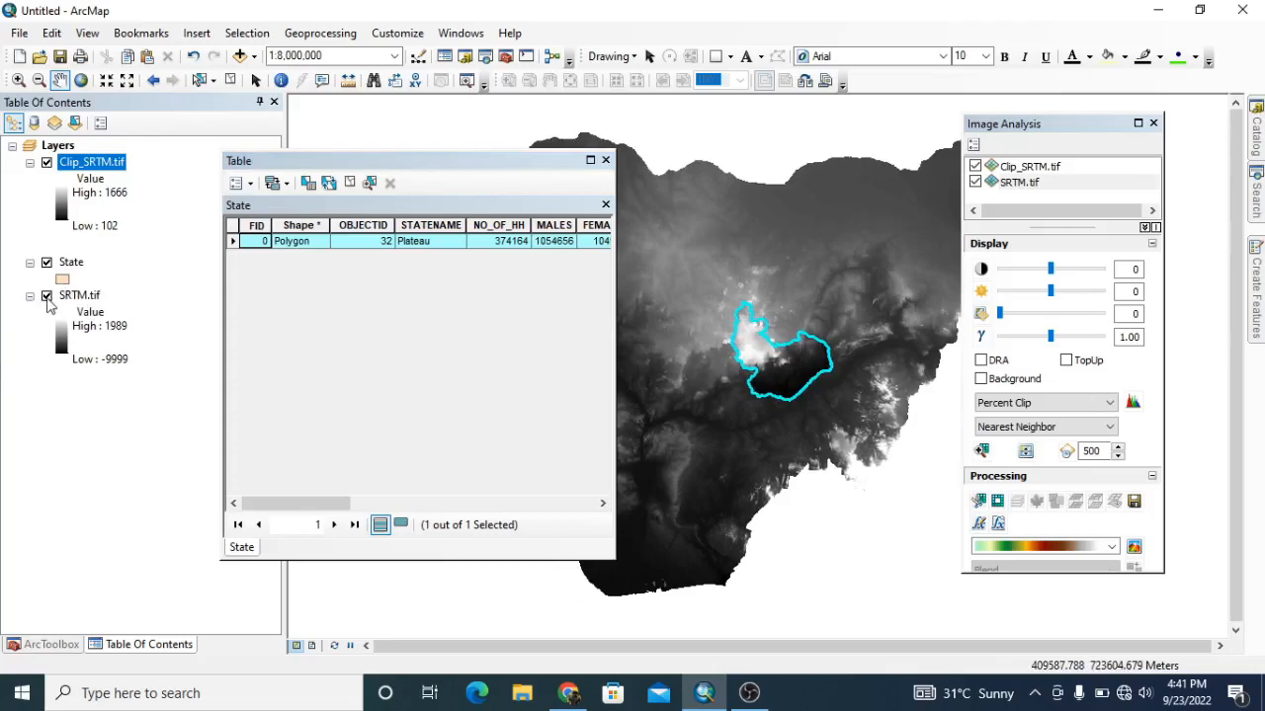
left_click(46, 296)
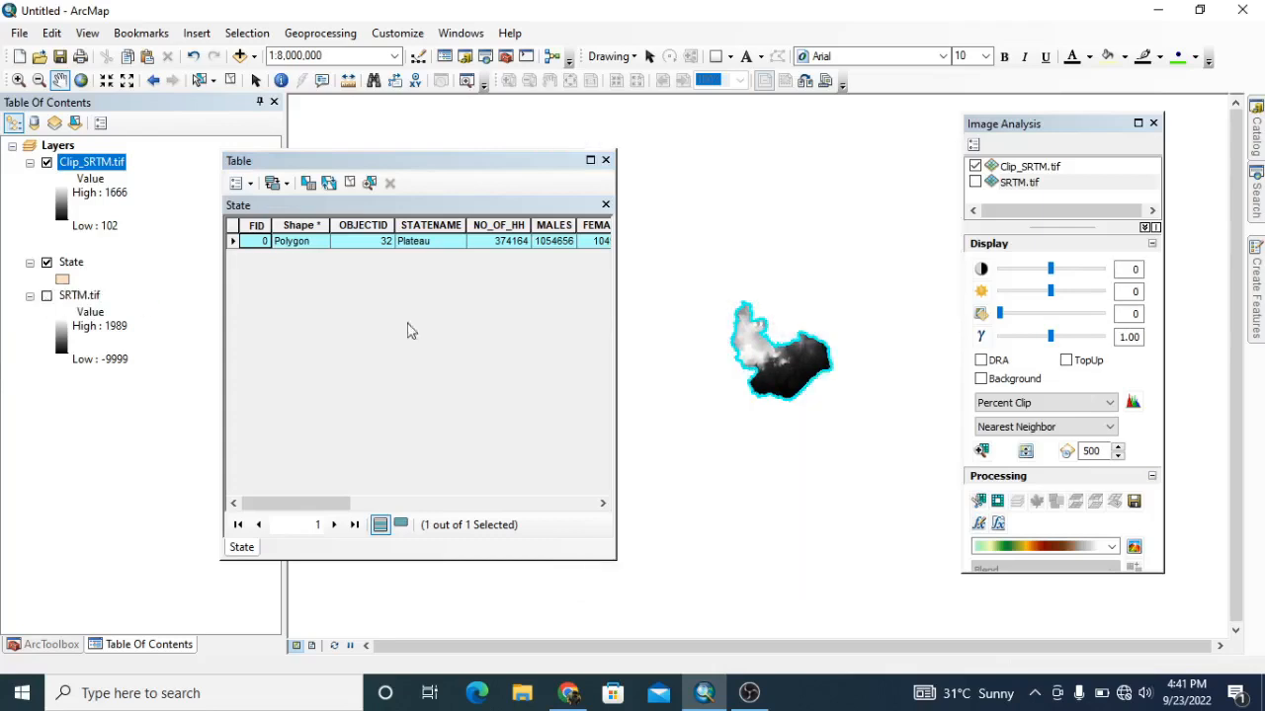
scroll(775, 353, "down", 4)
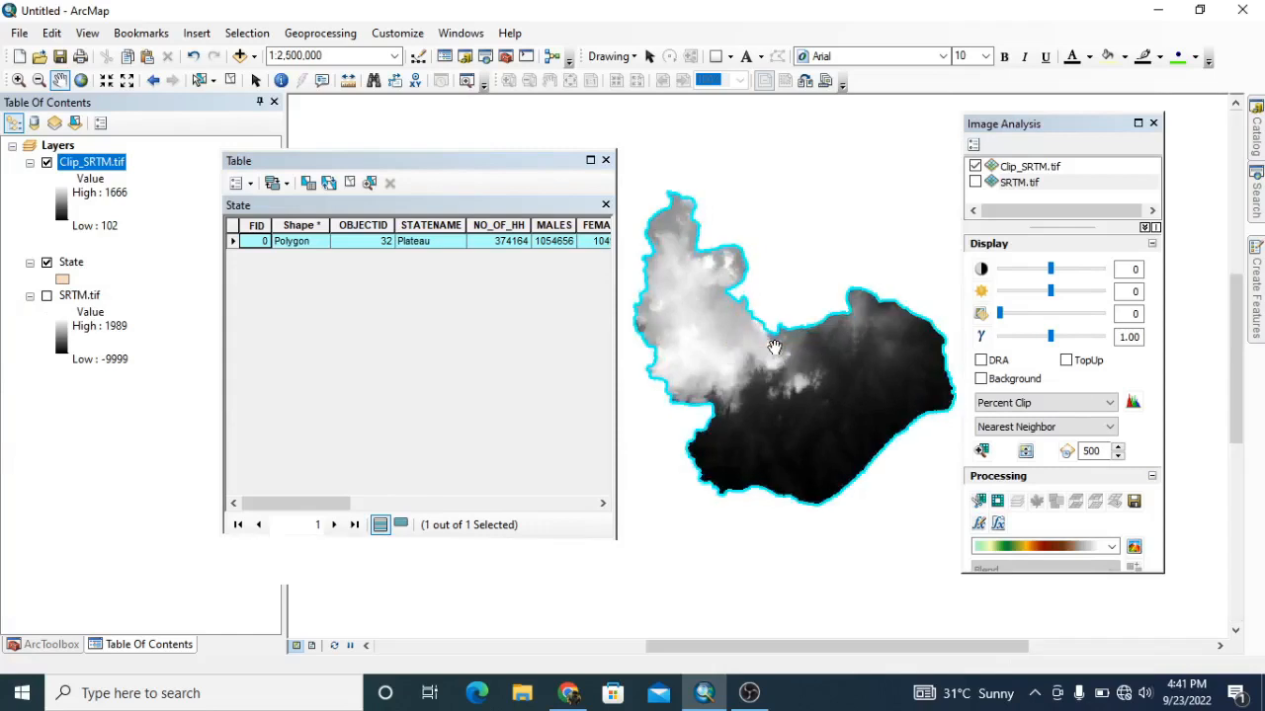
left_click_drag(823, 346, 821, 358)
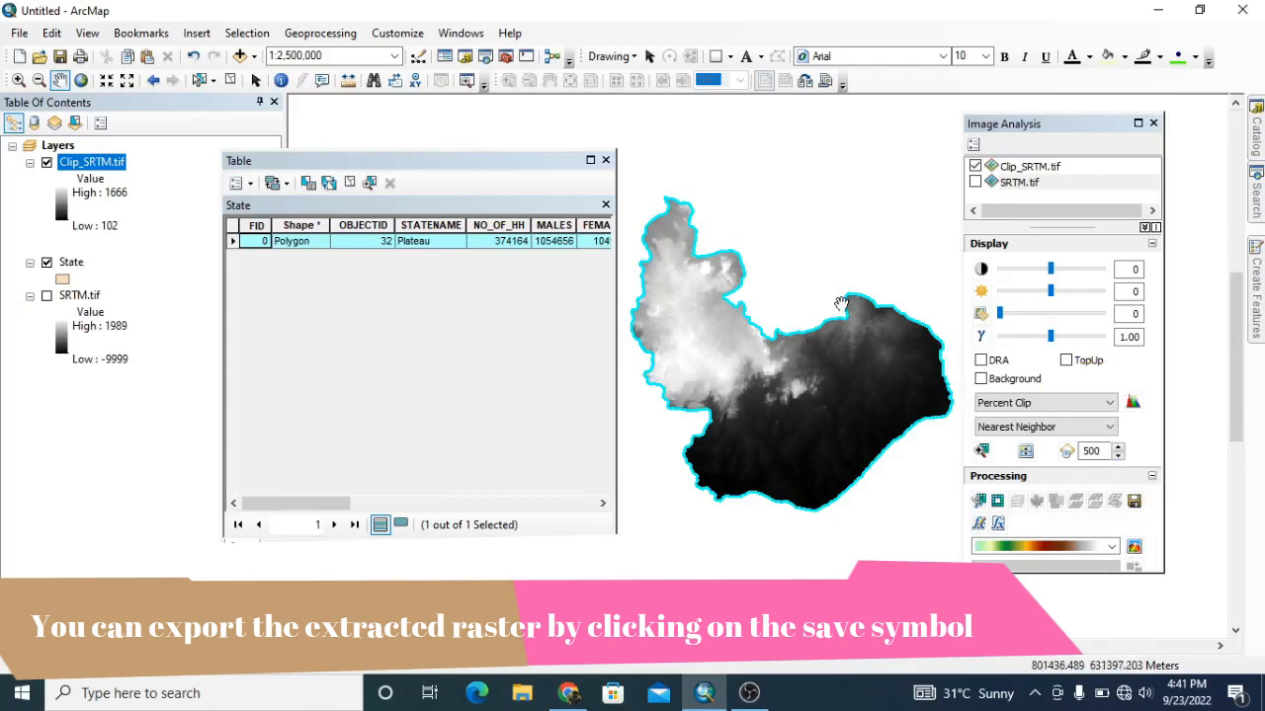
mouse_move(834, 295)
left_mouse_down()
mouse_move(838, 343)
mouse_move(840, 258)
mouse_move(837, 289)
left_mouse_up()
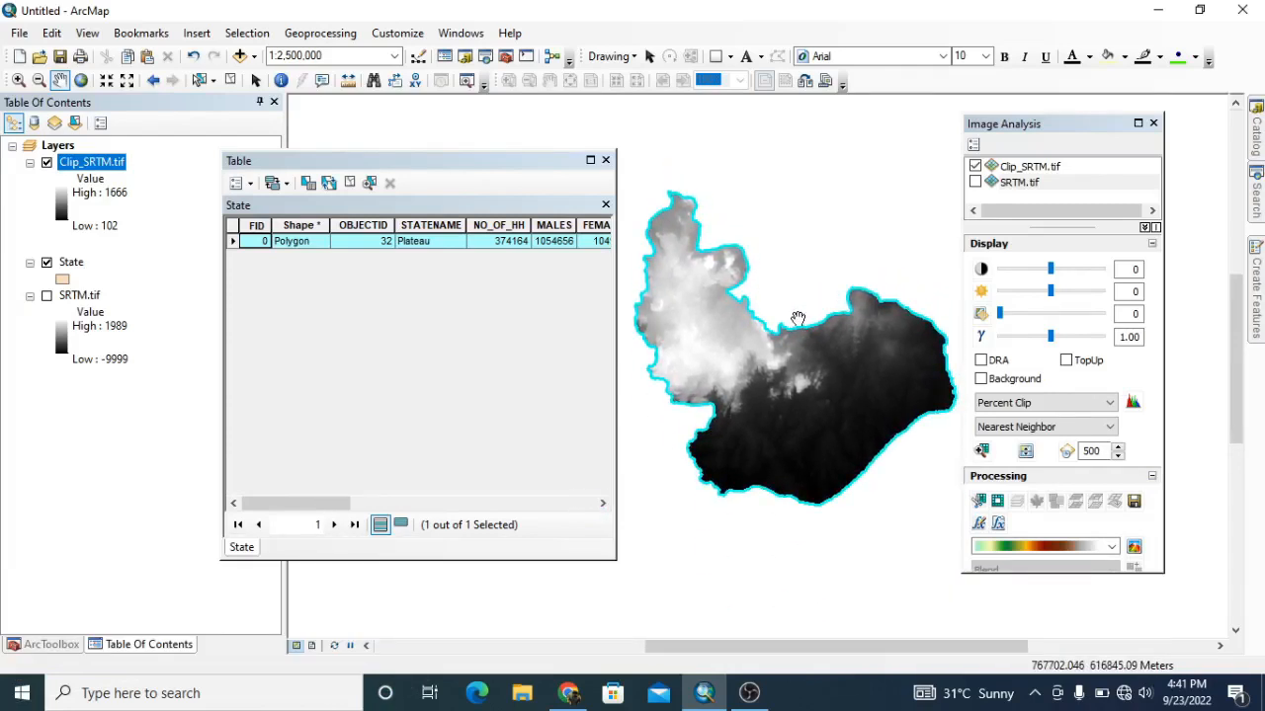
scroll(797, 318, "up", 2)
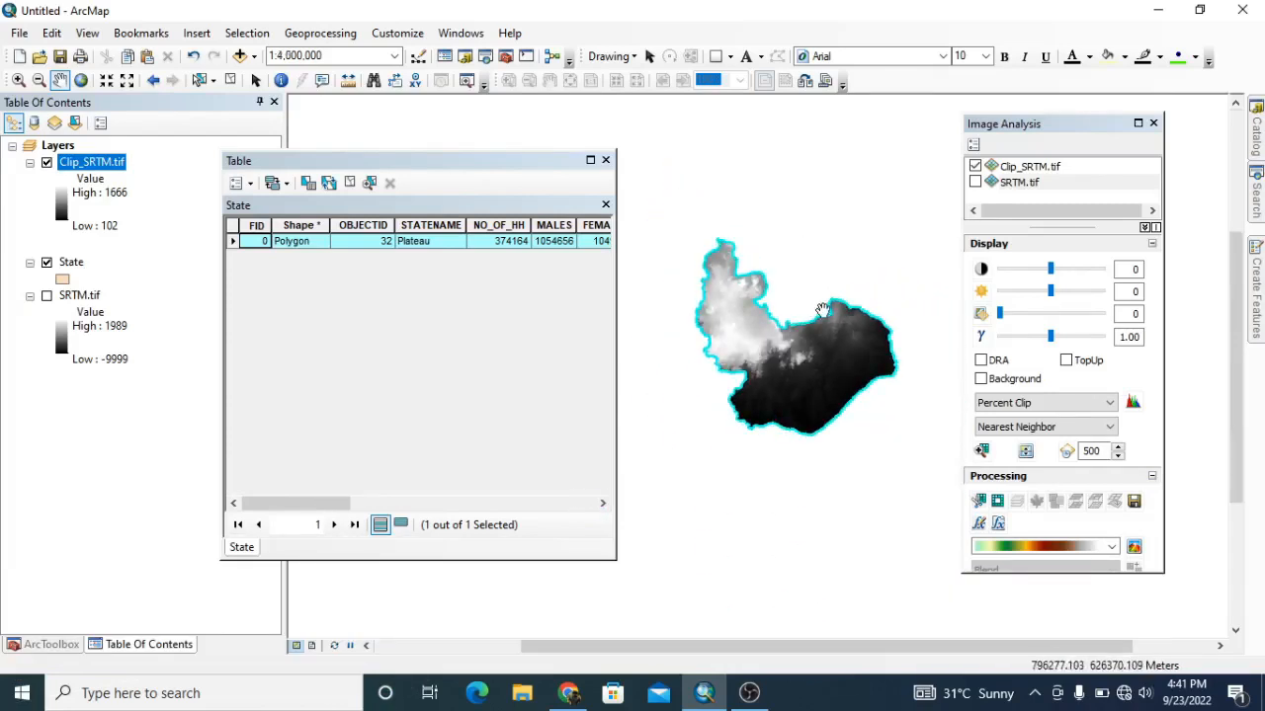
scroll(818, 308, "down", 2)
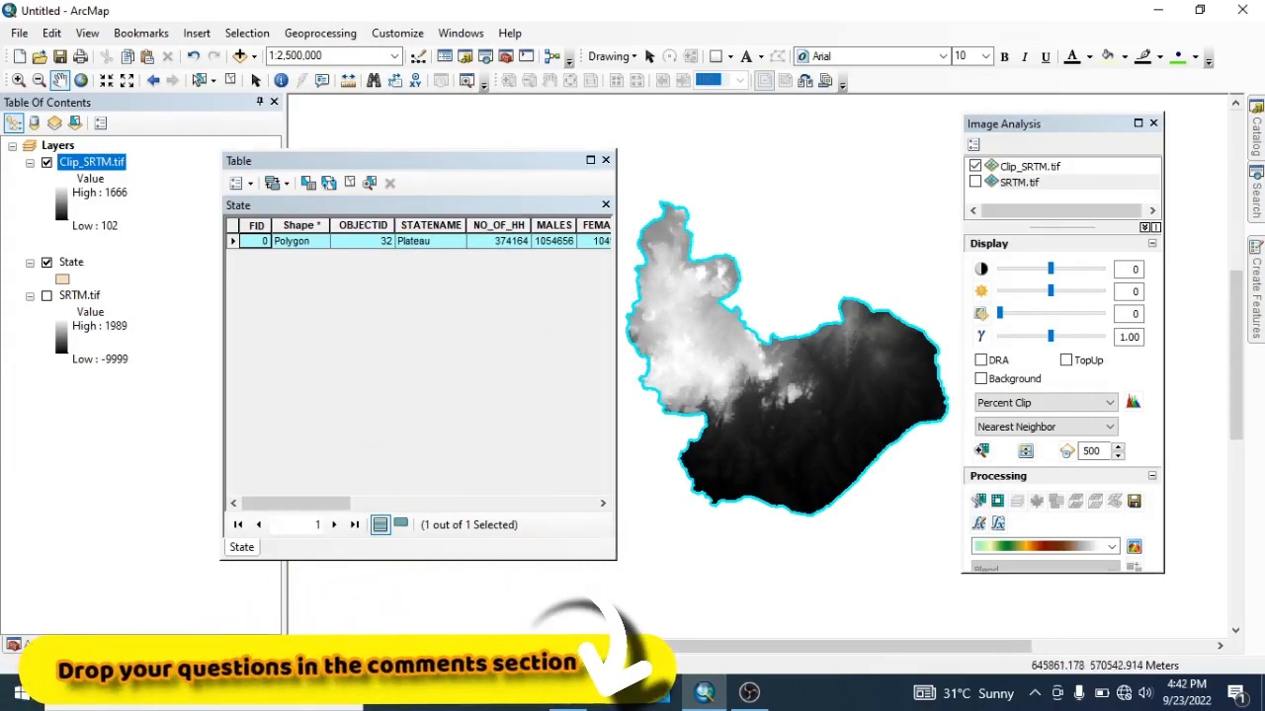
- Locate the Clip geoprocessing tool in ArcToolbox, within the Raster Processing toolset of Data Management Tools, and select it
left_click(40, 645)
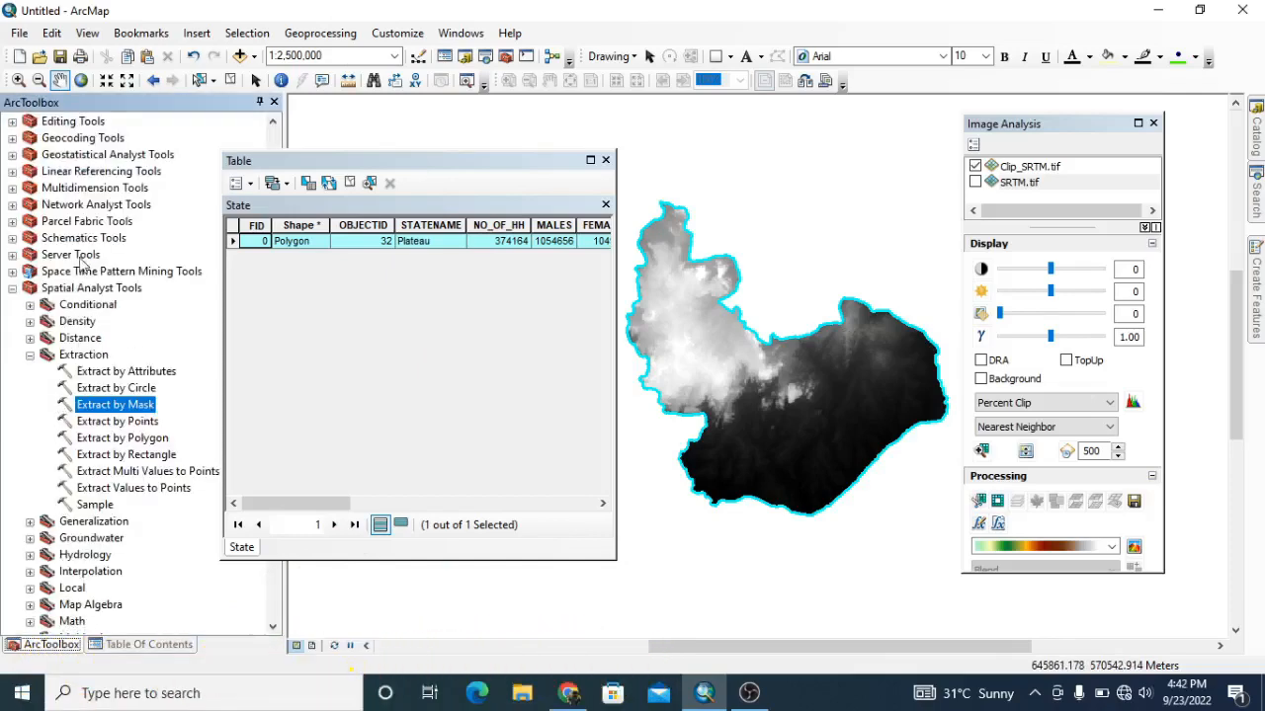
scroll(81, 307, "up", 3)
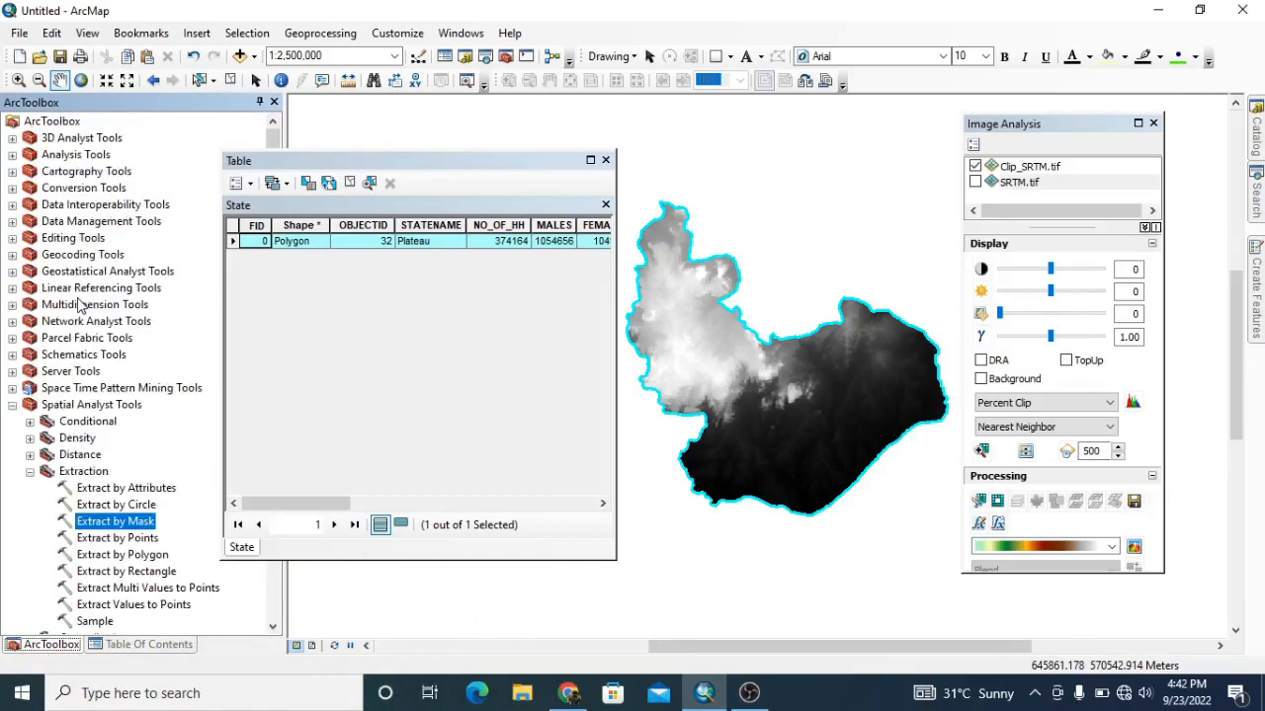
left_click(12, 221)
scroll(108, 319, "down", 8)
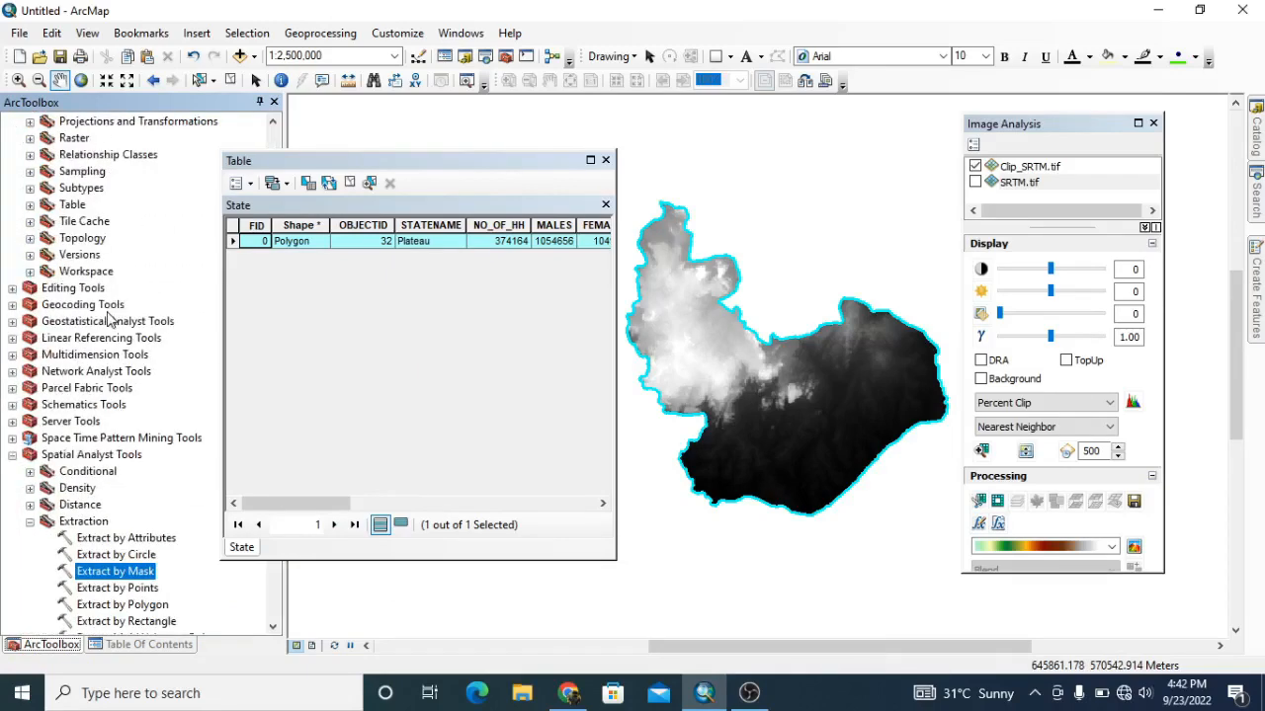
left_click(31, 139)
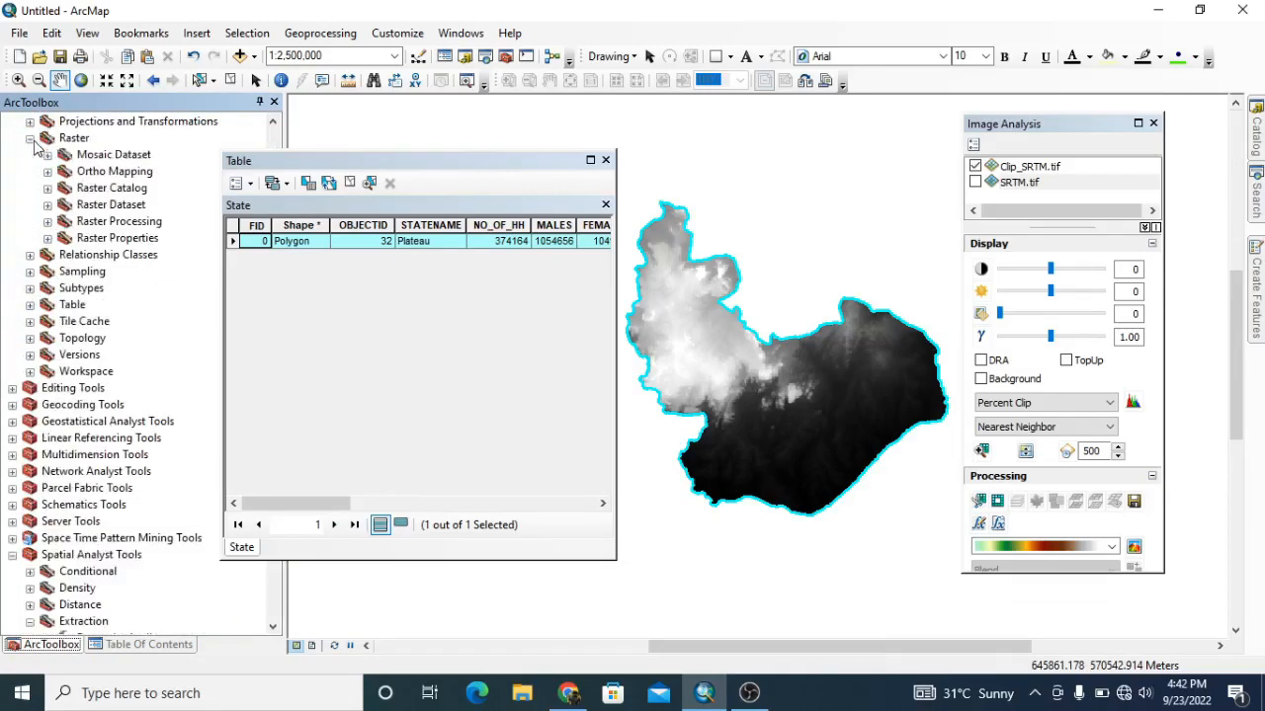
left_click(48, 223)
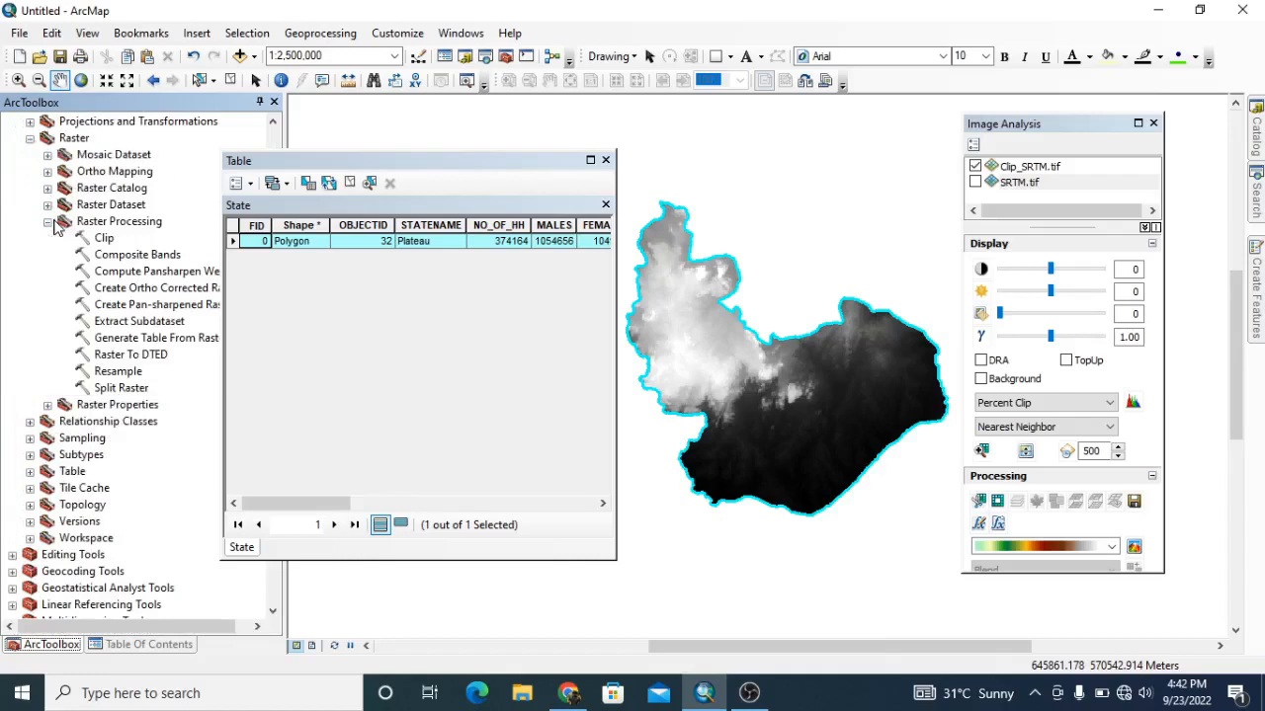
left_click(102, 239)
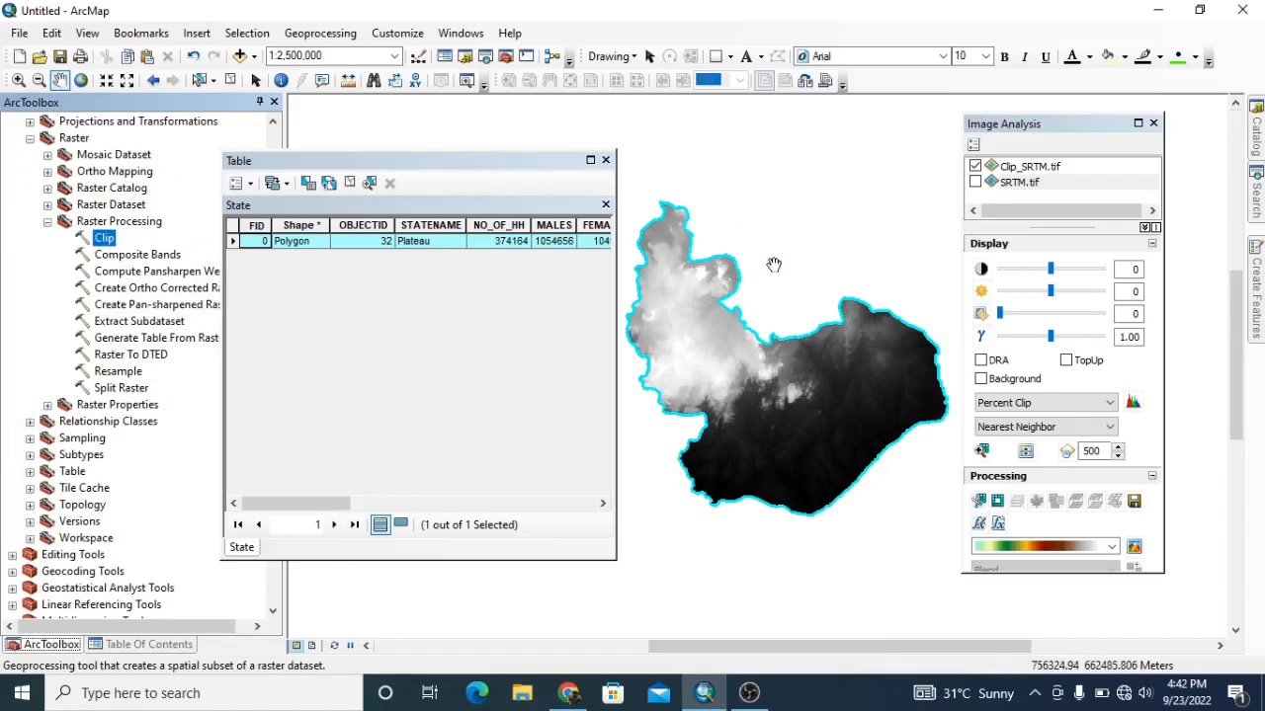
left_click_drag(771, 291, 786, 272)
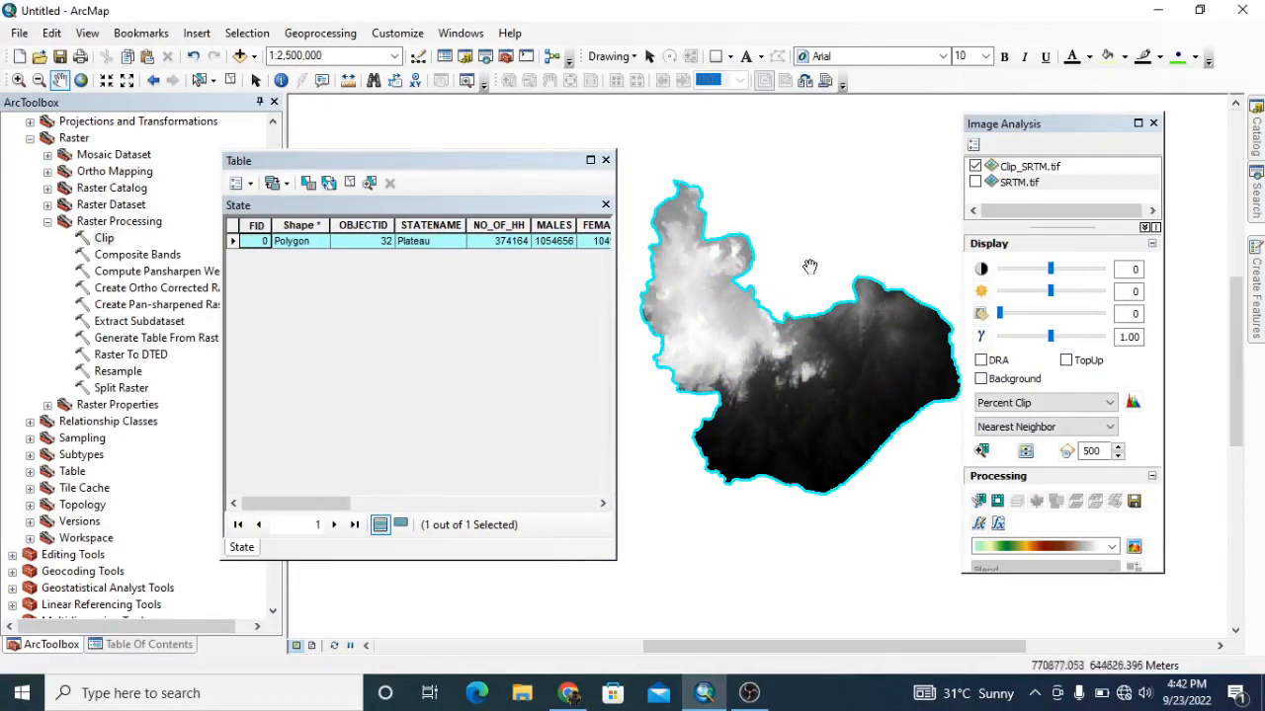
mouse_move(810, 271)
left_mouse_down()
mouse_move(809, 333)
mouse_move(796, 291)
left_mouse_up()
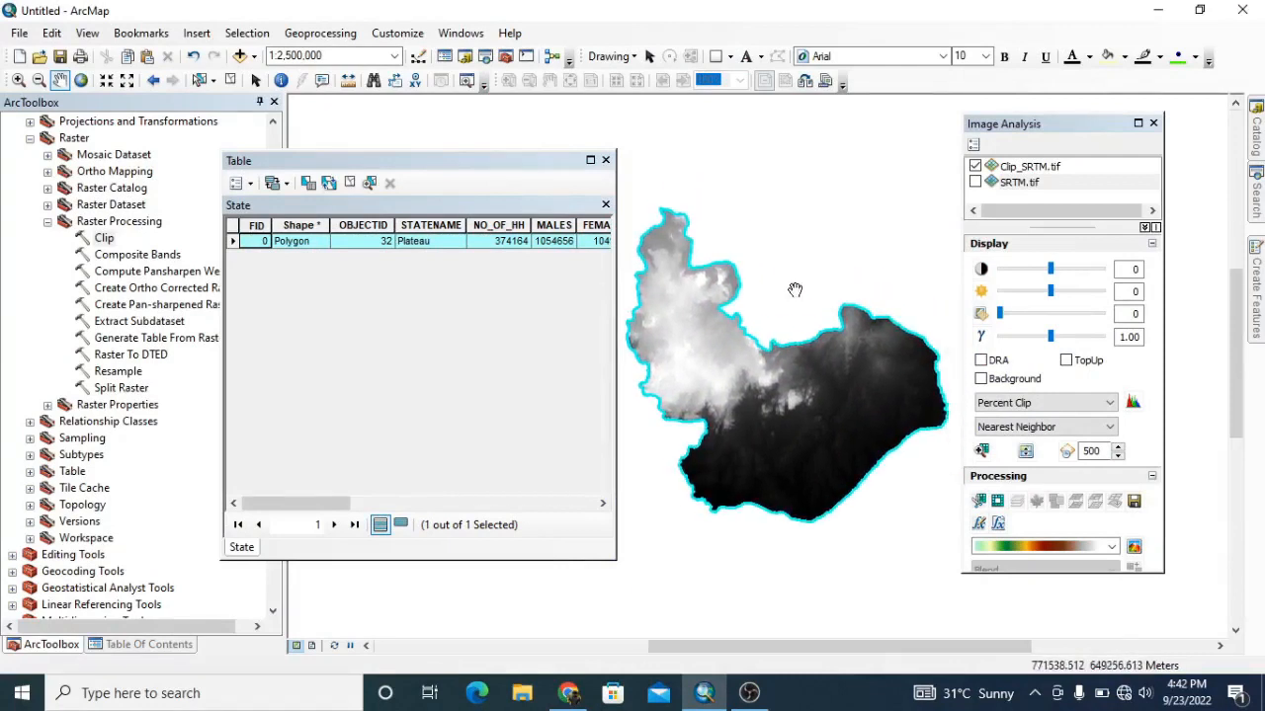